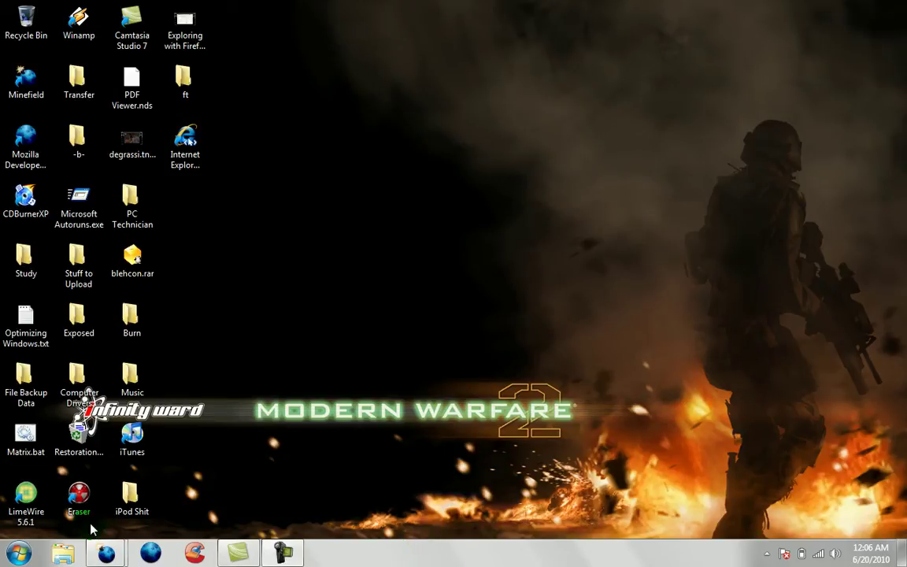
Step: Close the Minefield browser window from its taskbar jump list
mouse_move(102, 553)
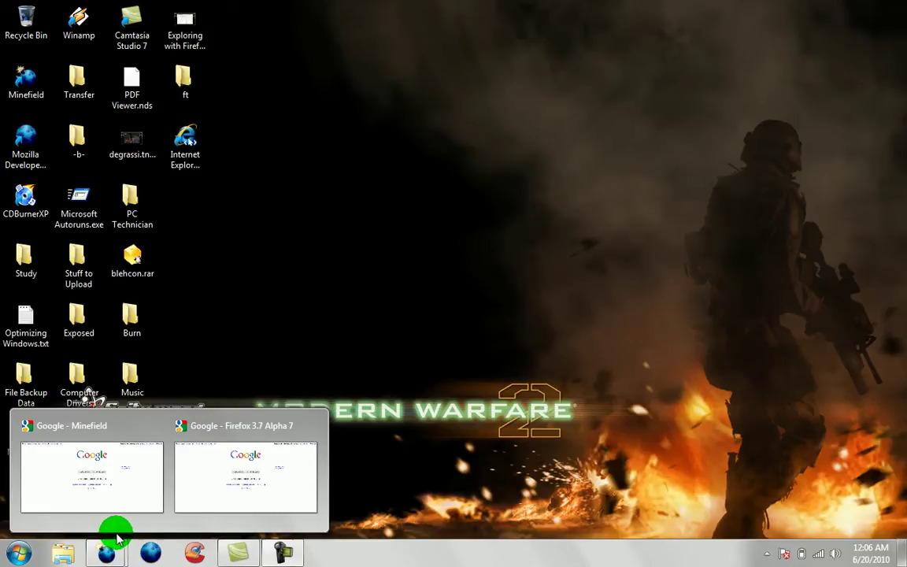
right_click(115, 554)
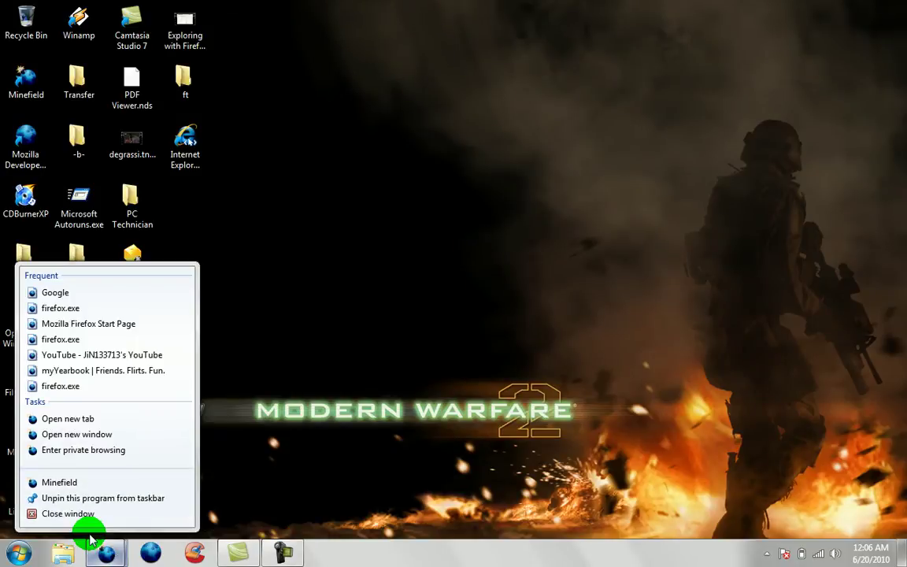
click(88, 511)
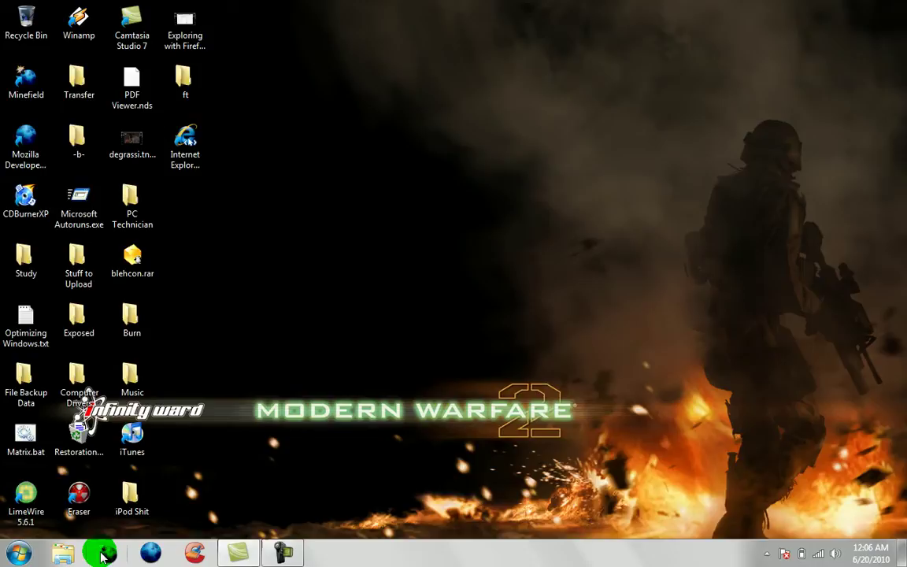
Step: Launch the Firefox 3.7 Alpha browser from the taskbar
drag(270, 455, 340, 401)
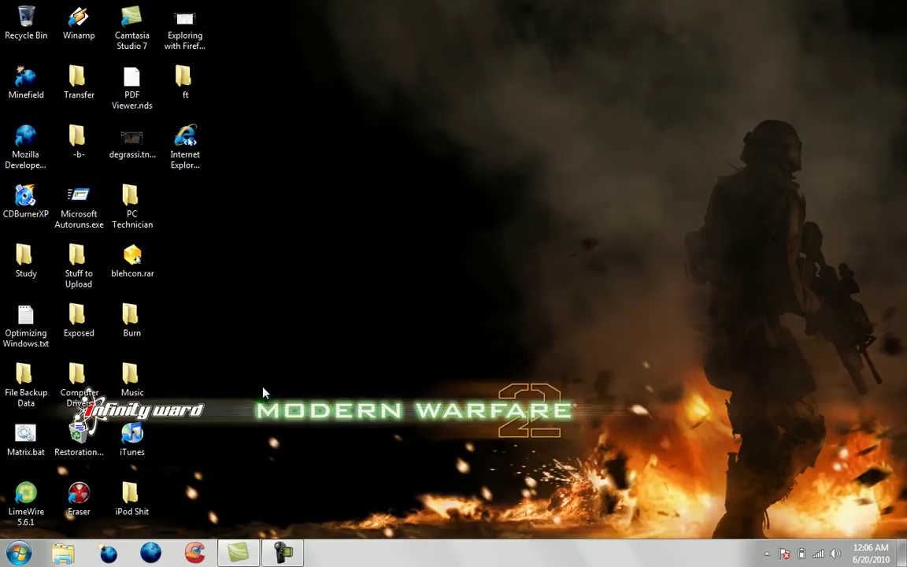
drag(235, 383, 620, 438)
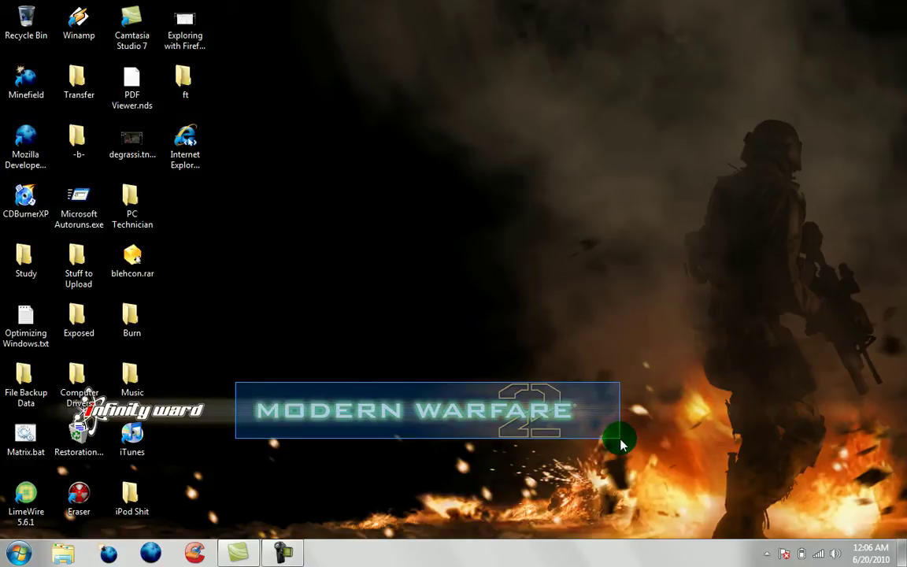
drag(620, 439, 616, 441)
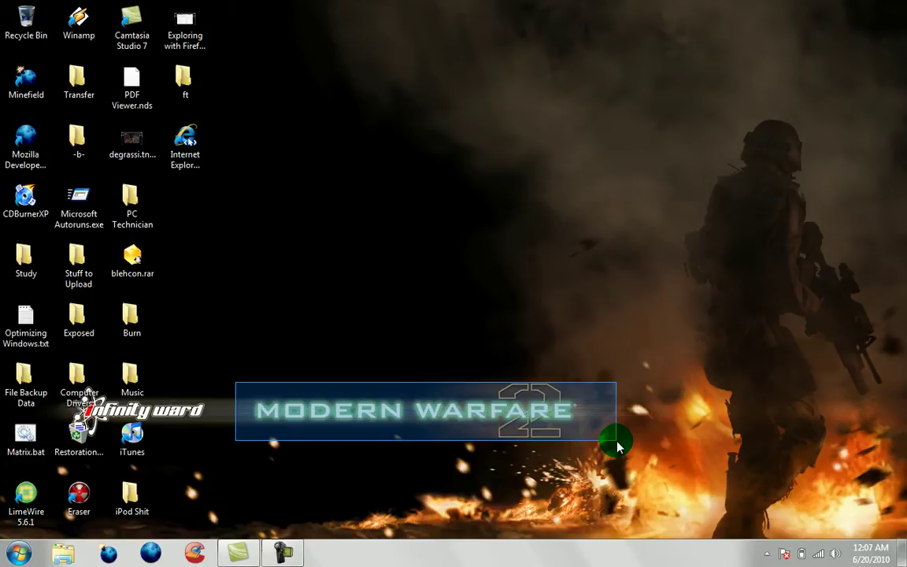
drag(617, 445, 613, 441)
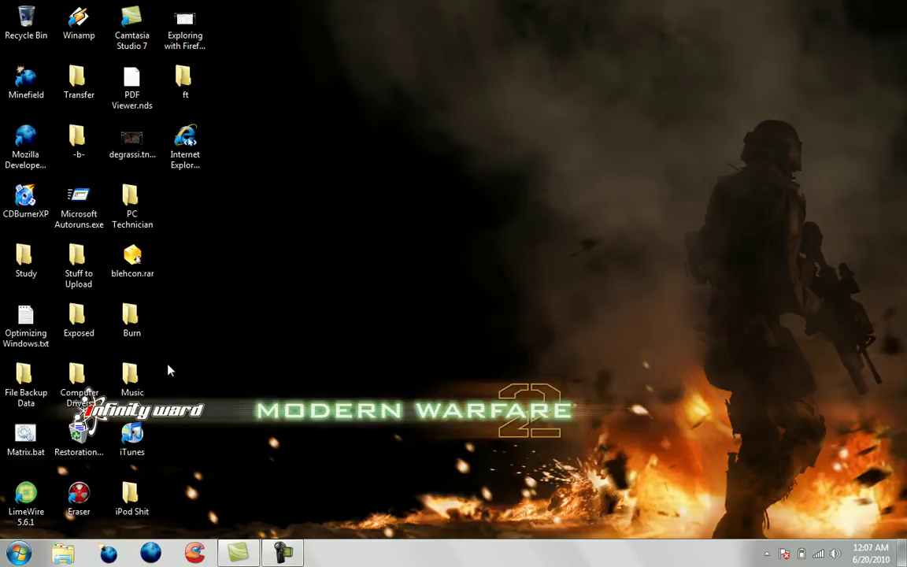
click(109, 555)
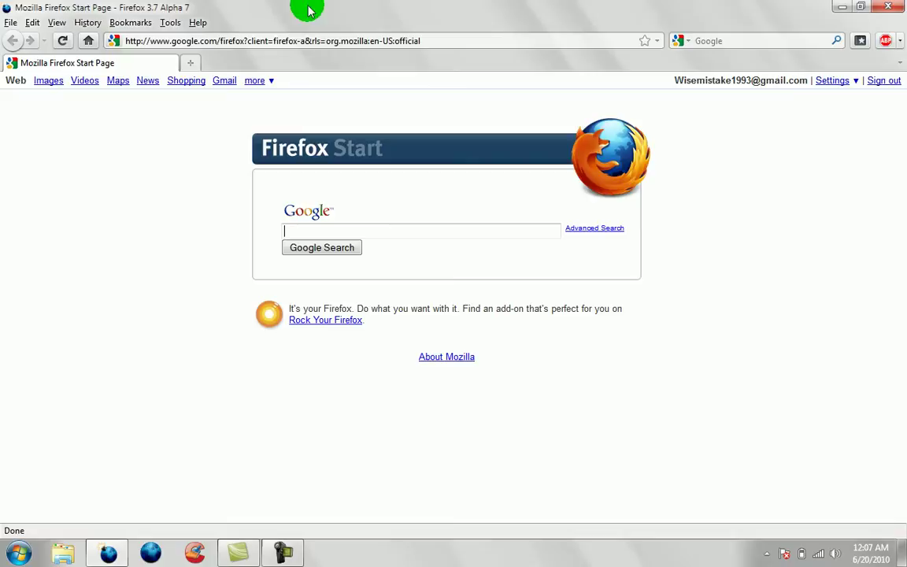
Step: Replace the Start Page address with google.com and load the Google homepage
click(307, 41)
key(BackSpace)
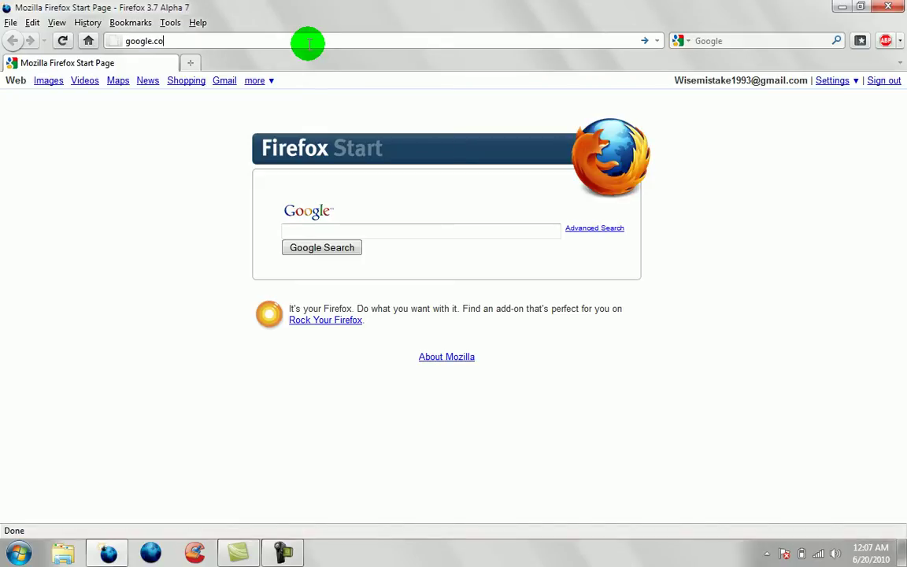
key(Return)
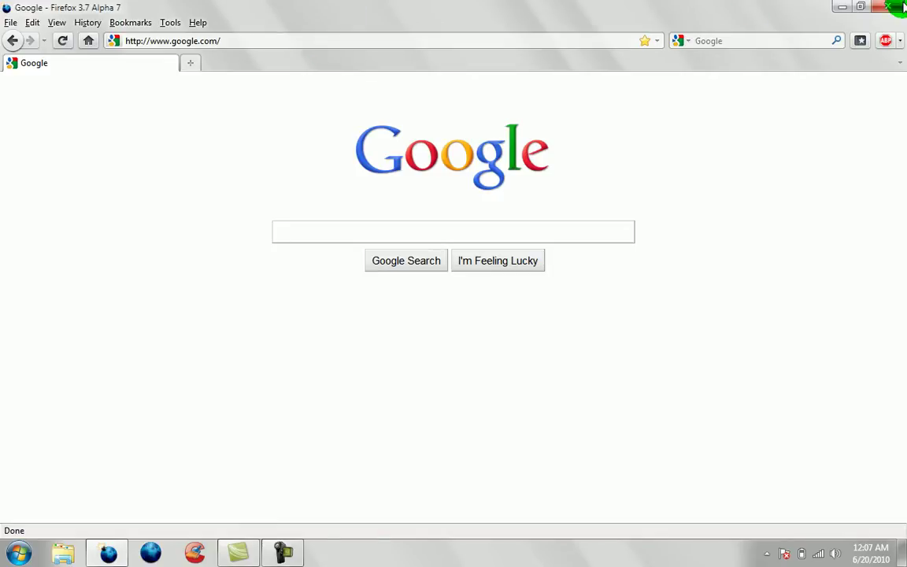
Step: Open the Add-ons Manager from Tools and select the disabled Flashblock extension
click(167, 26)
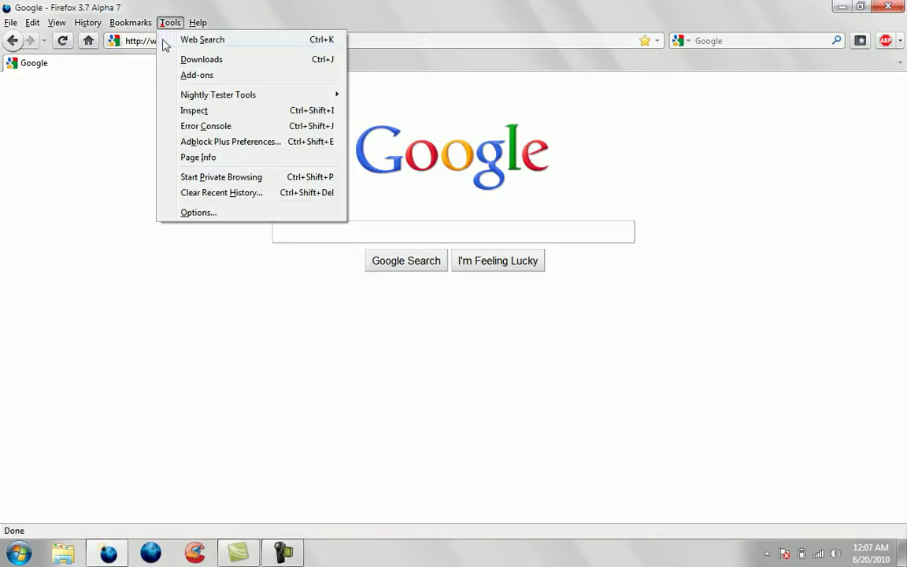
click(174, 75)
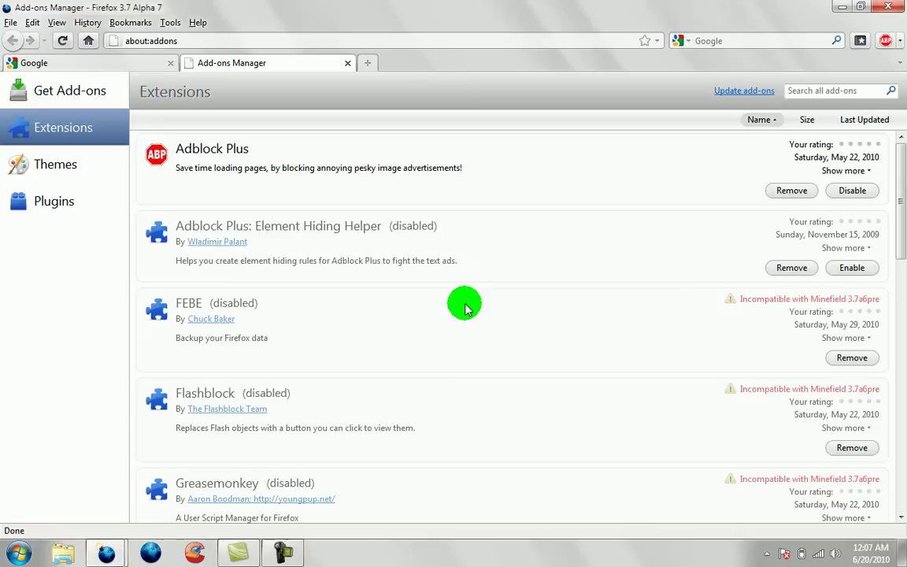
click(454, 427)
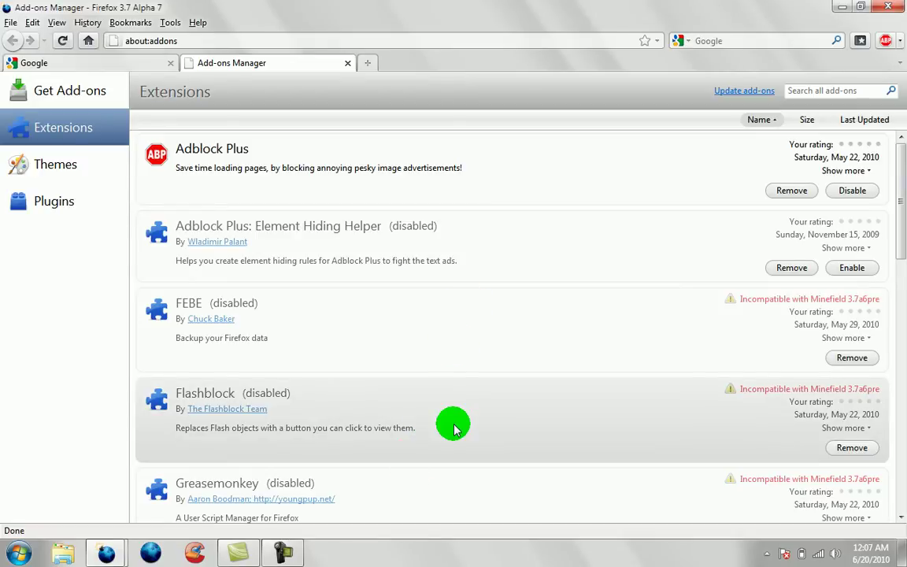
Step: Search Google for 'Flashbllock addon' in the Google tab
click(40, 69)
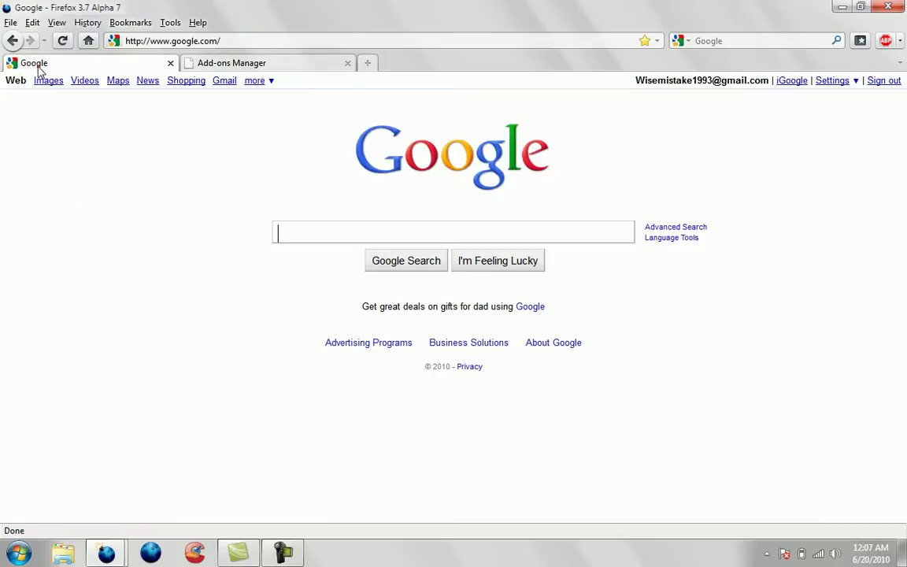
text(Flashbl)
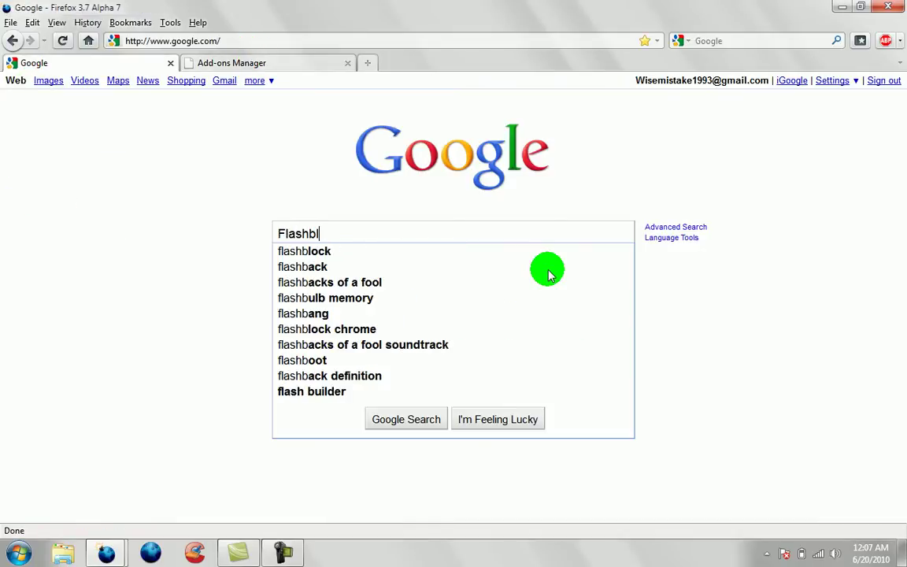
text(lock addon)
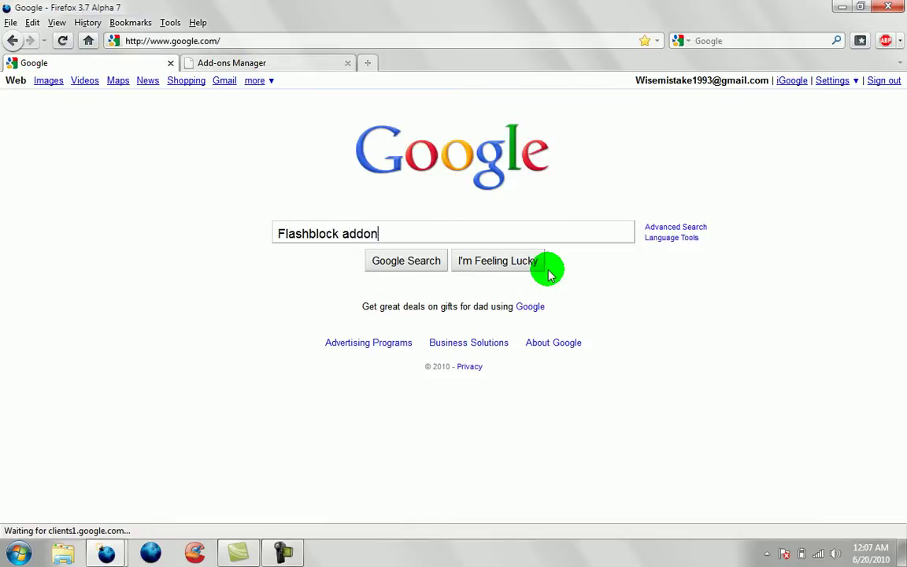
key(Return)
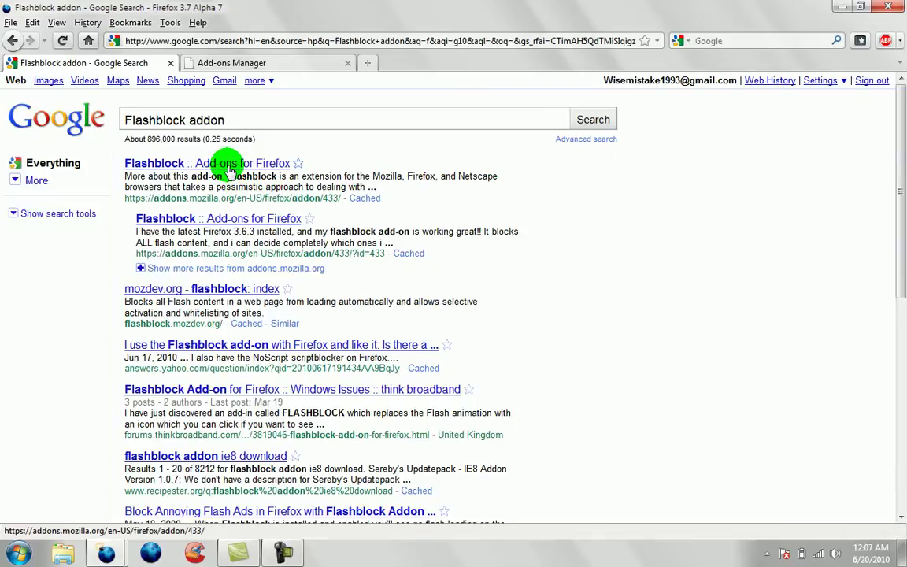
Step: Open Flashblock's addons.mozilla.org page and scroll down to its details
click(227, 163)
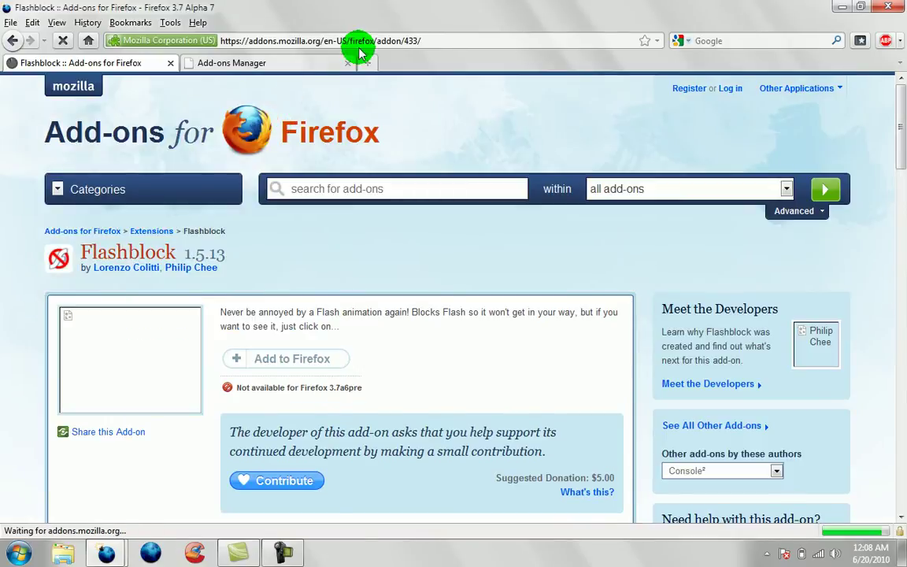
click(359, 44)
key(ctrl+c)
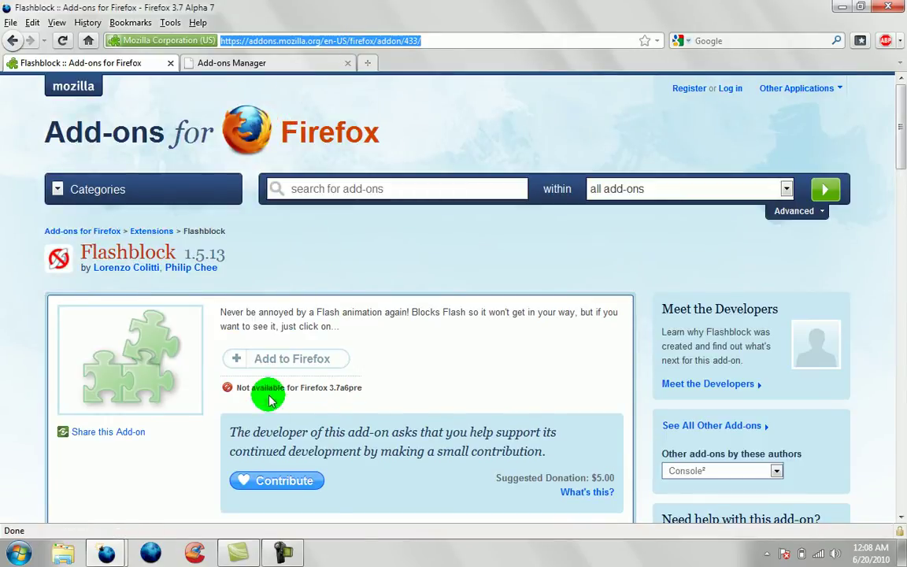
click(422, 327)
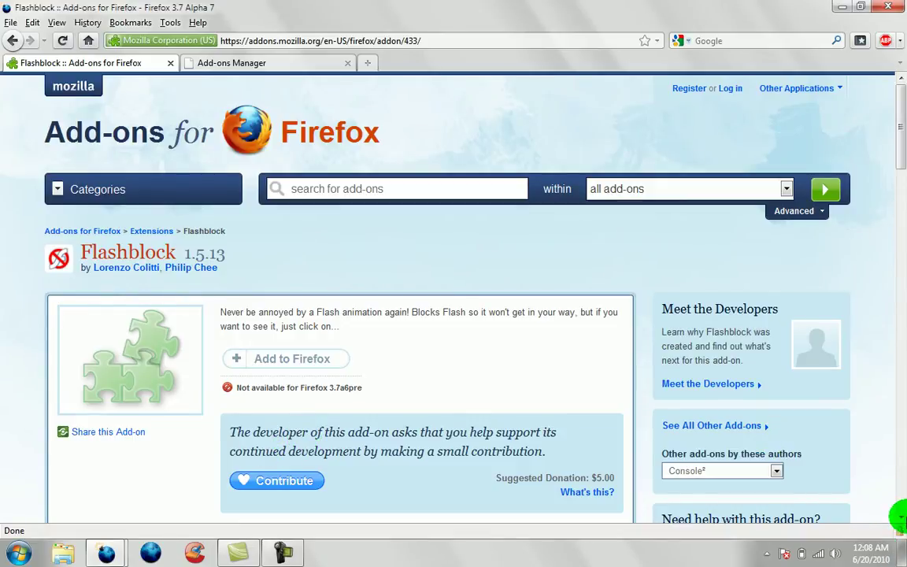
scroll(714, 391, down, 3)
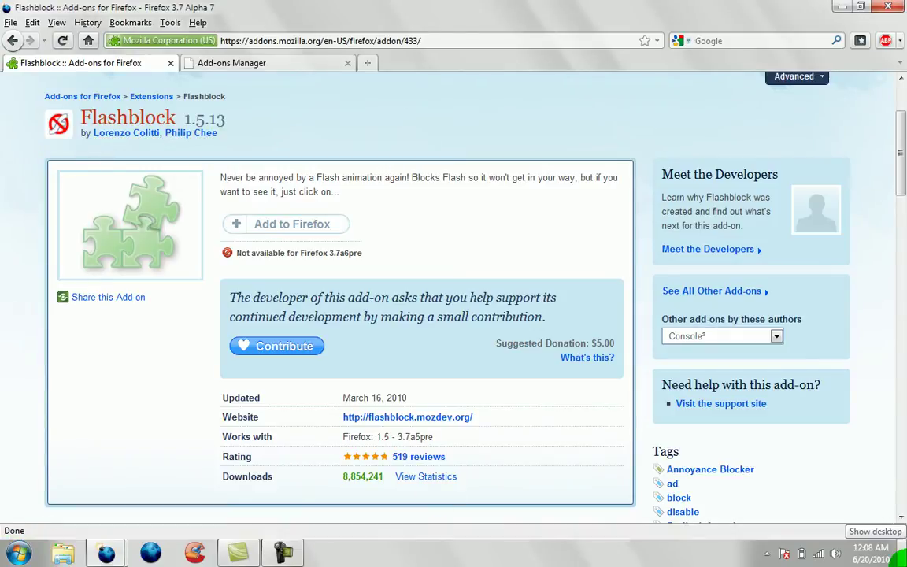
Step: Minimise Firefox and launch Google Chrome maximised from the Start menu
click(903, 554)
click(17, 554)
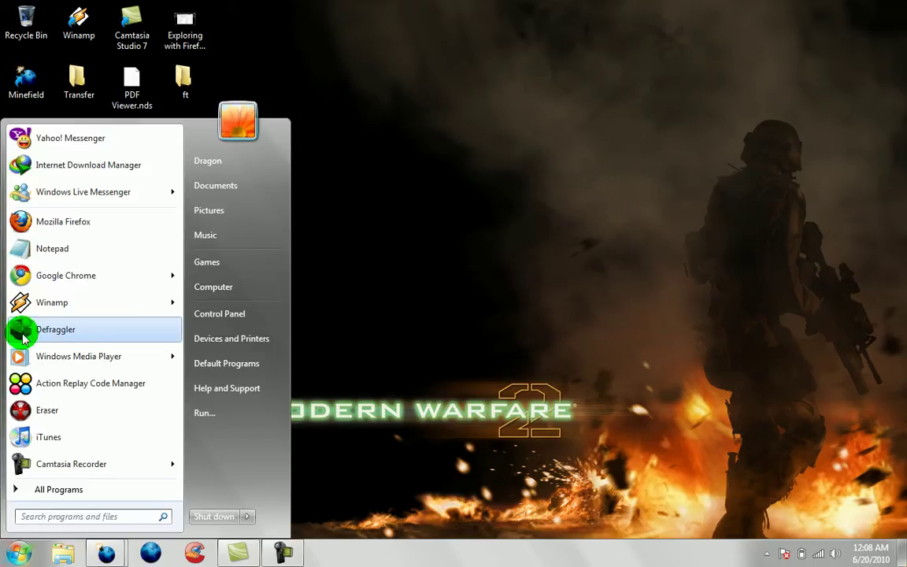
click(65, 287)
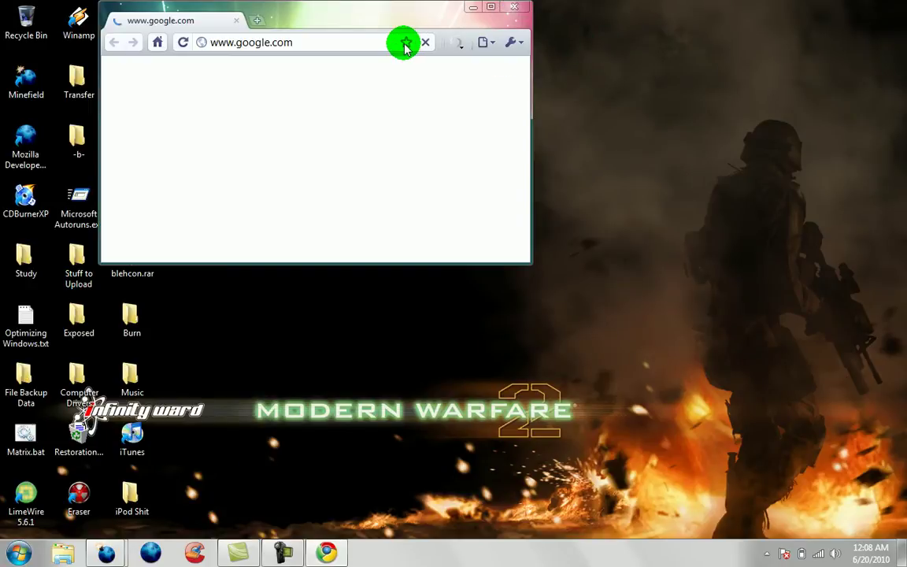
click(493, 8)
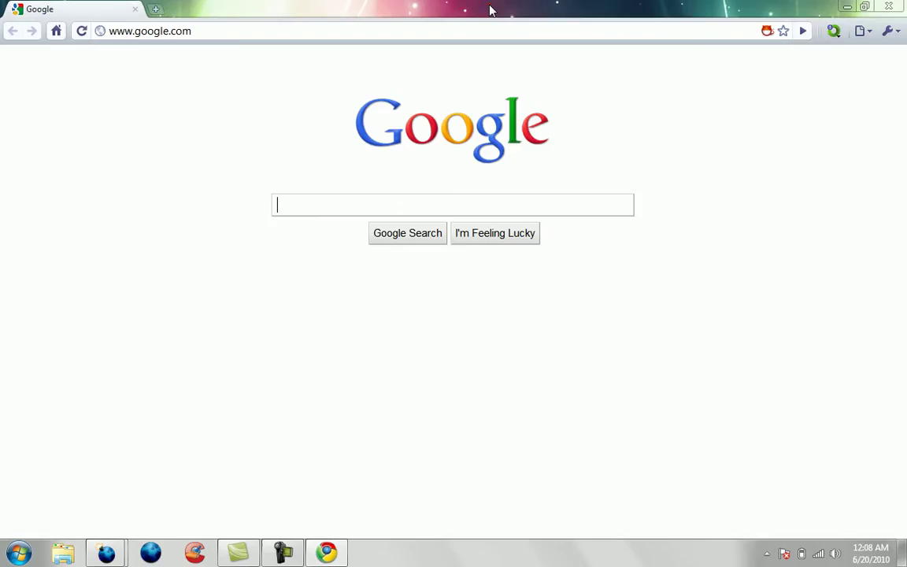
Step: Load the pasted Flashblock add-on page in Chrome and choose download anyway
click(408, 35)
key(Delete)
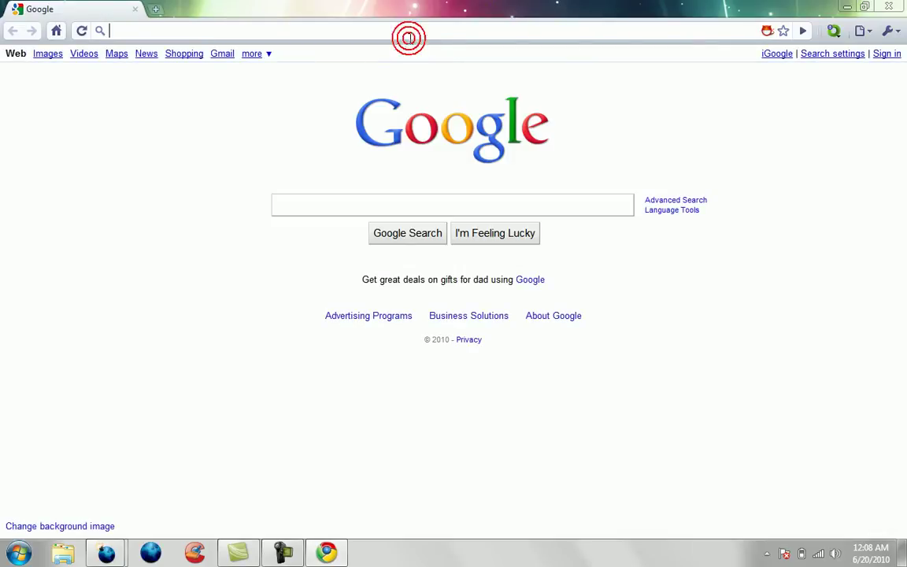
key(ctrl+v)
key(Return)
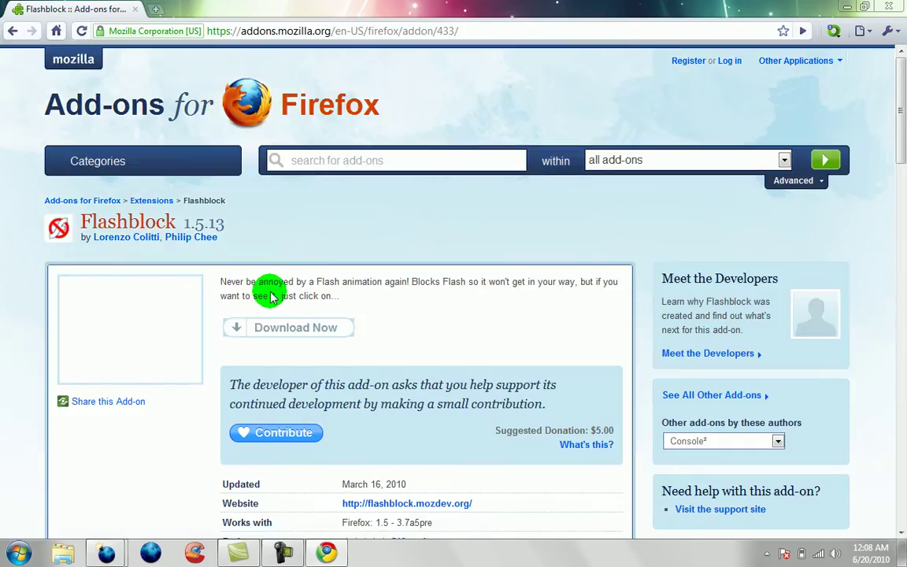
click(277, 331)
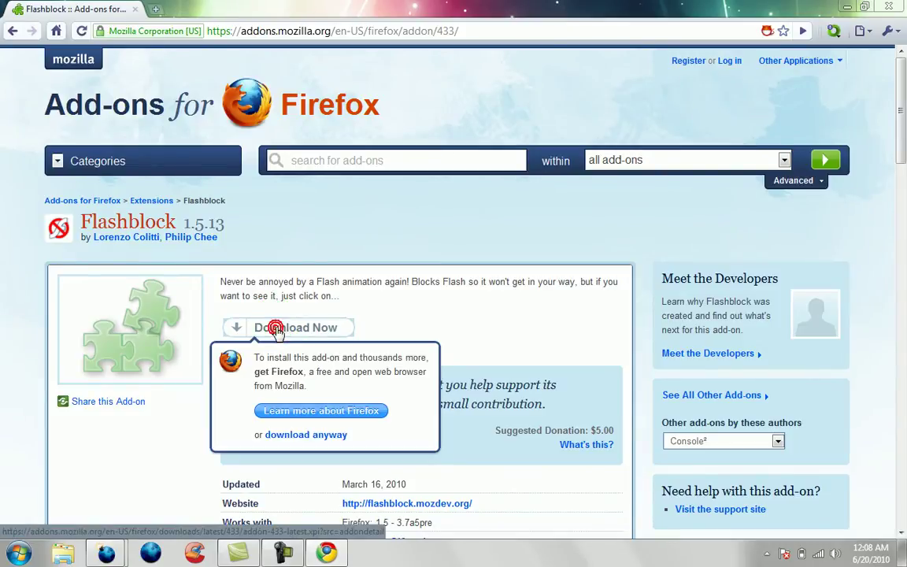
click(286, 438)
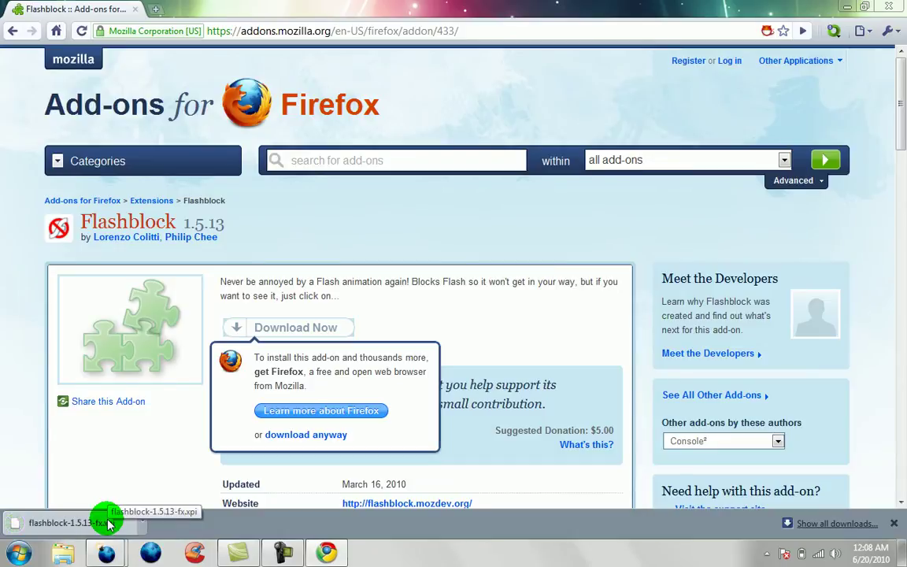
Step: Open flashblock-1.5.13-fx.xpi with WinRAR archiver and move its window to the upper right
click(108, 523)
right_click(131, 523)
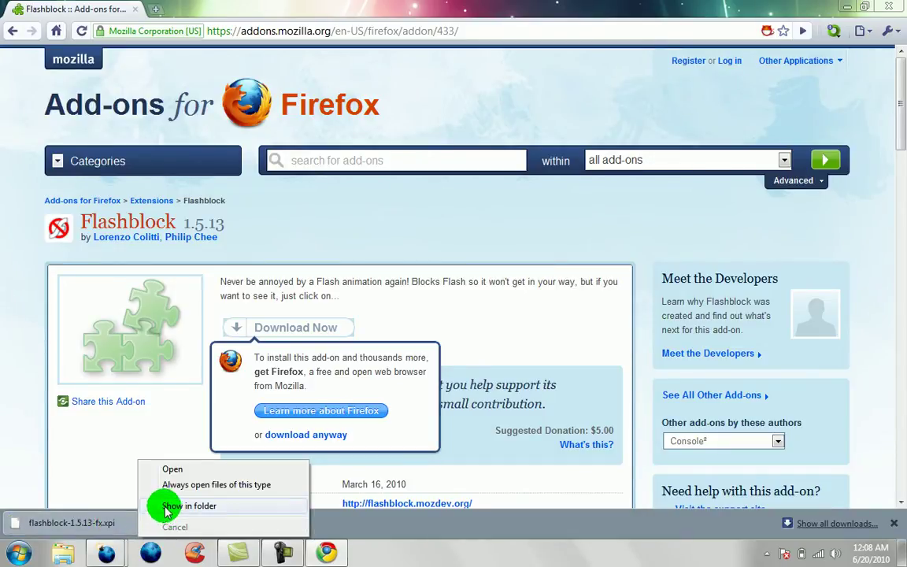
click(175, 471)
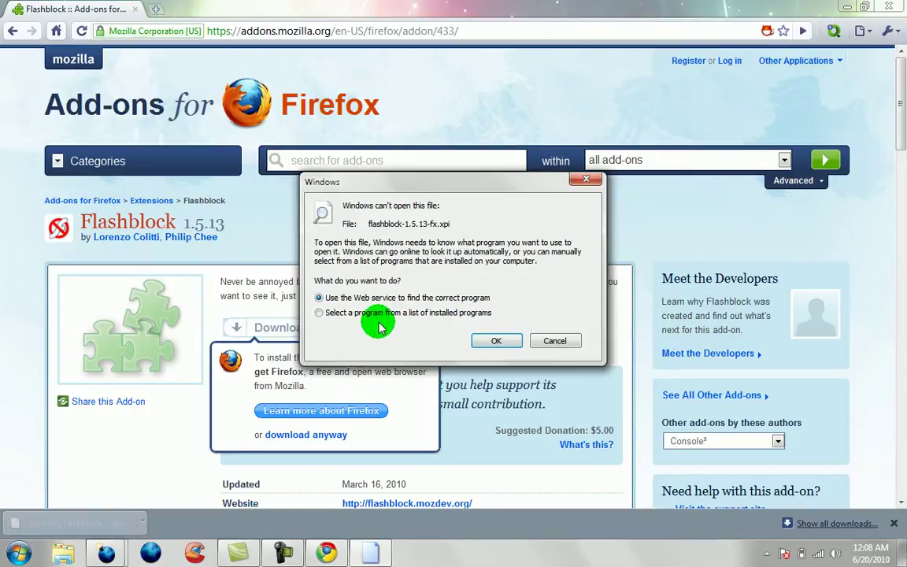
click(321, 312)
click(491, 341)
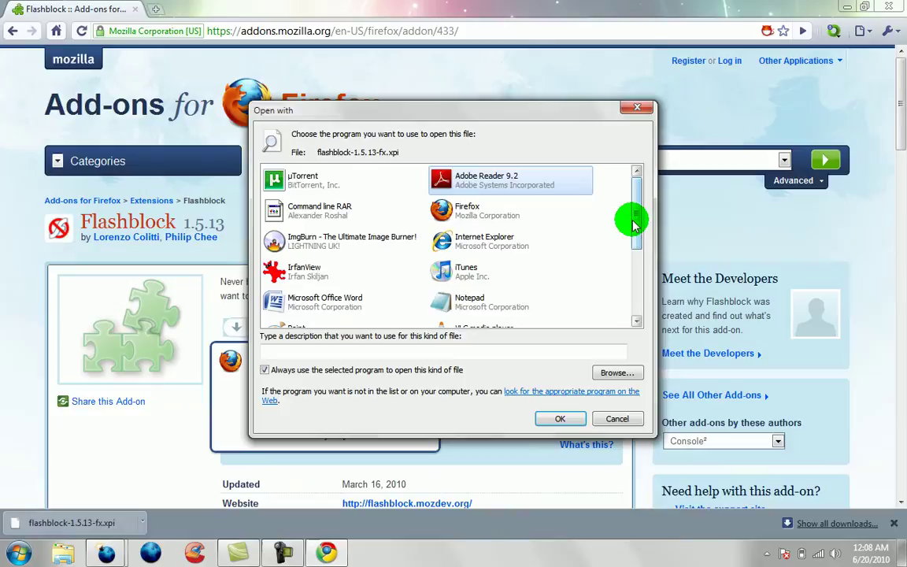
drag(635, 219, 630, 299)
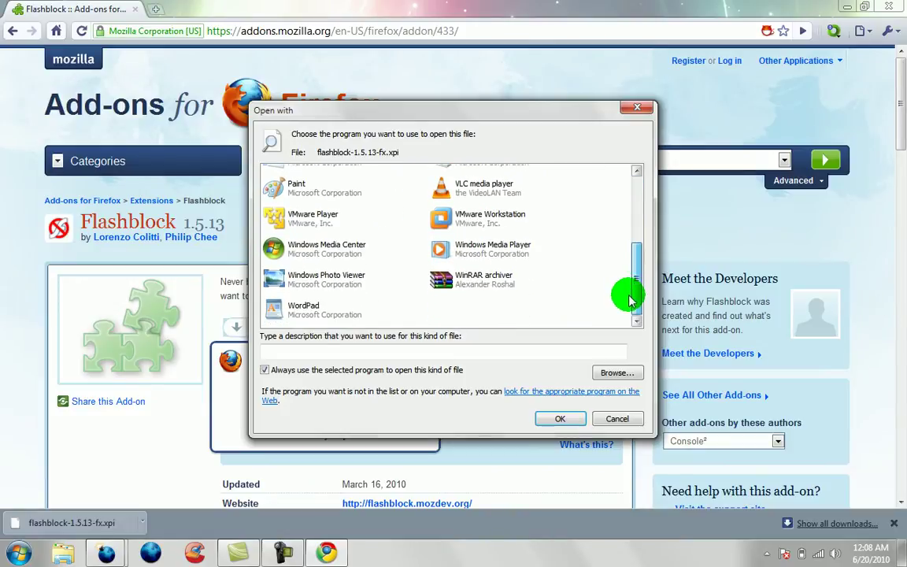
double_click(495, 285)
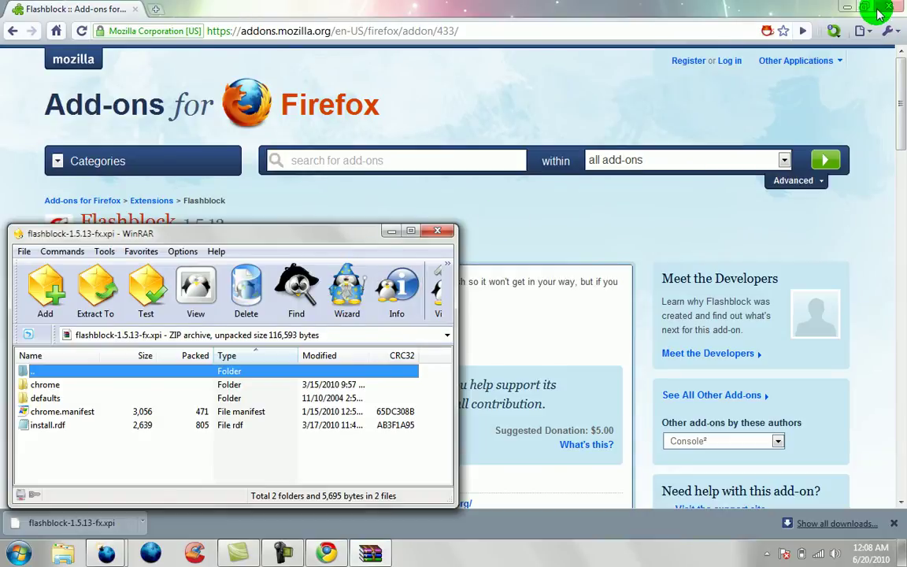
click(847, 7)
drag(238, 232, 638, 112)
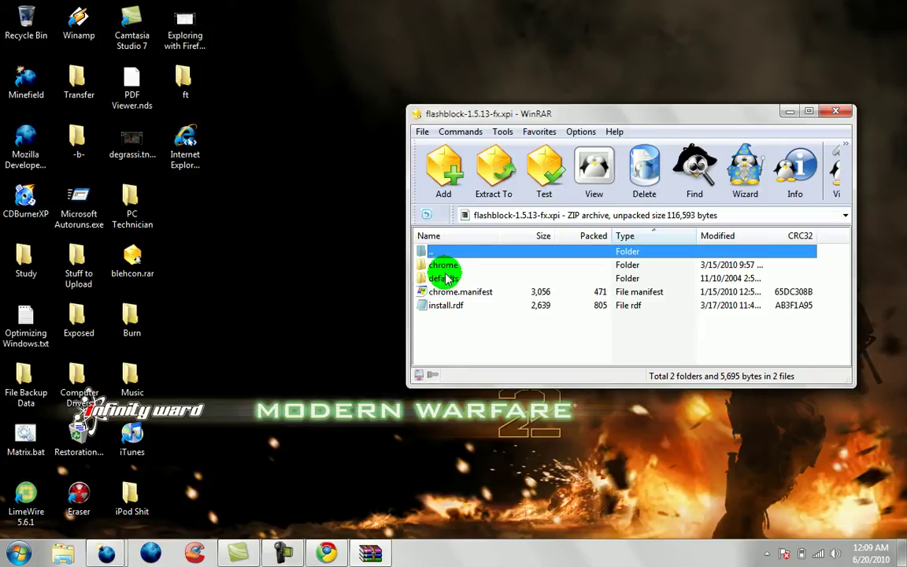
Step: Open install.rdf from the archive in Notepad, checking the Add-ons Manager briefly
double_click(476, 308)
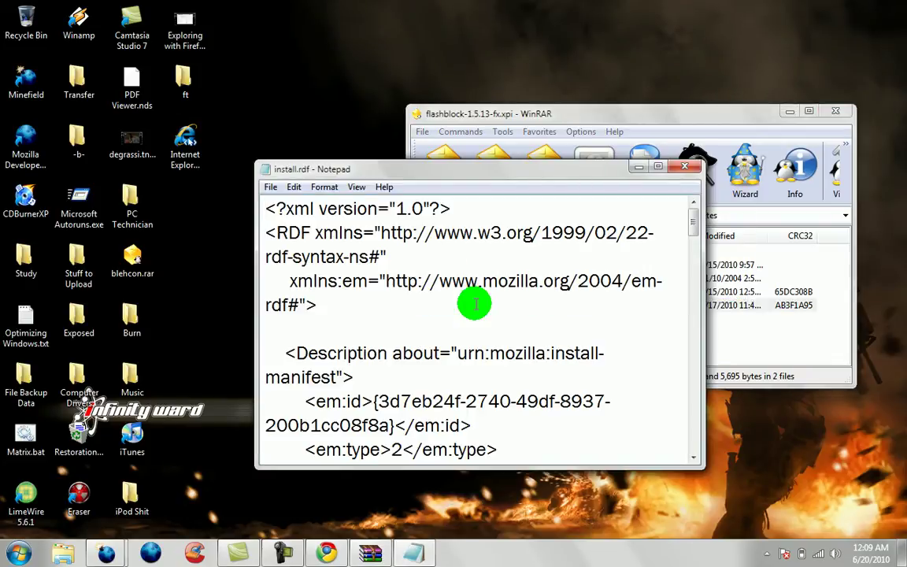
scroll(626, 208, down, 2)
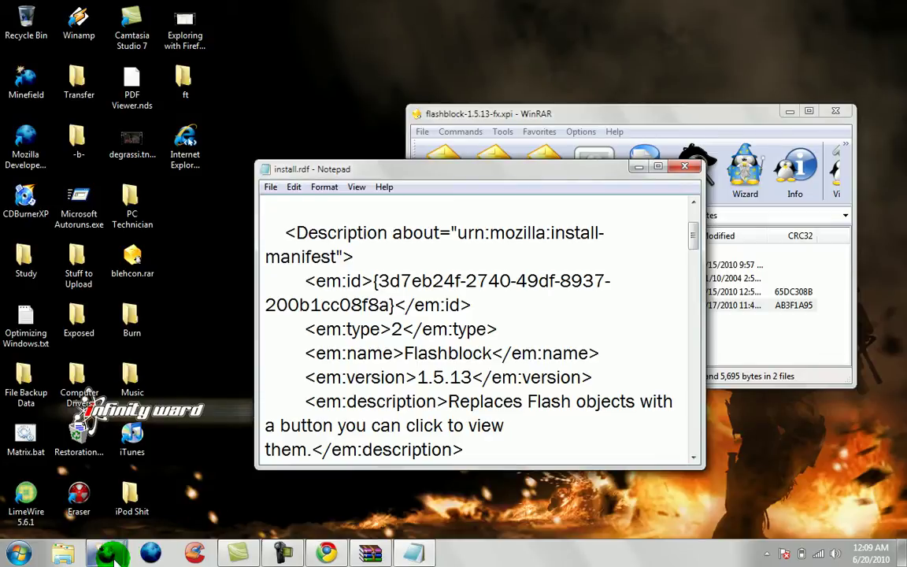
mouse_move(115, 556)
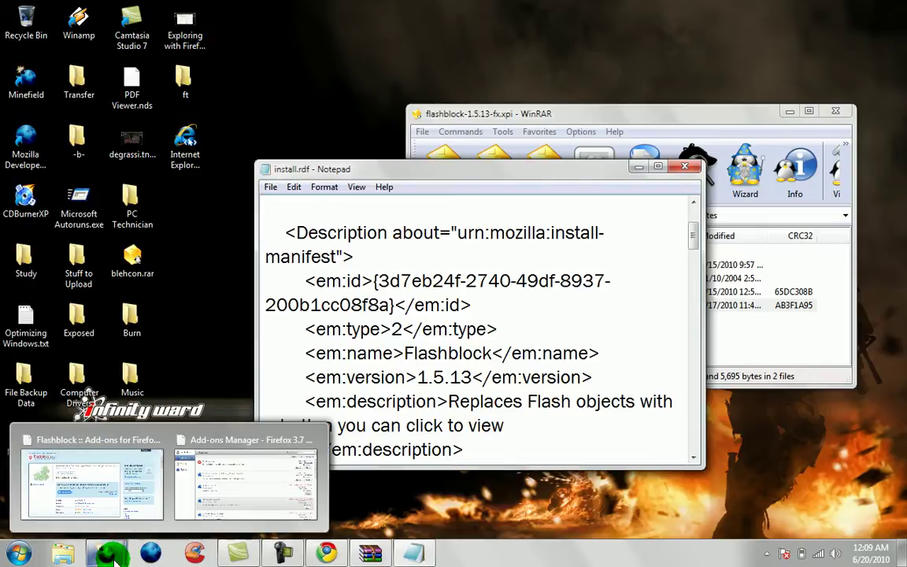
click(233, 488)
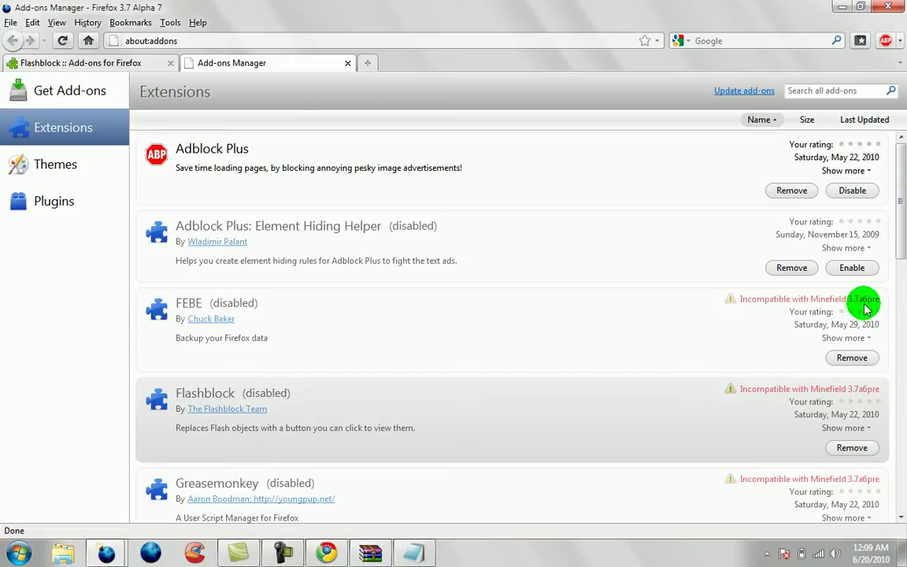
click(414, 553)
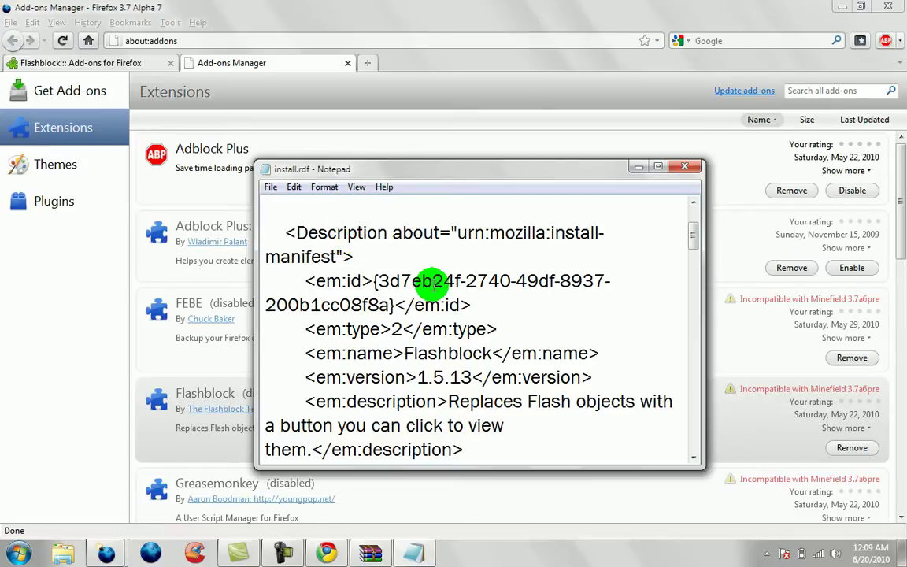
Step: Change the maxVersion value from 3.7a4pre to 3.7a6pre
drag(697, 234, 680, 293)
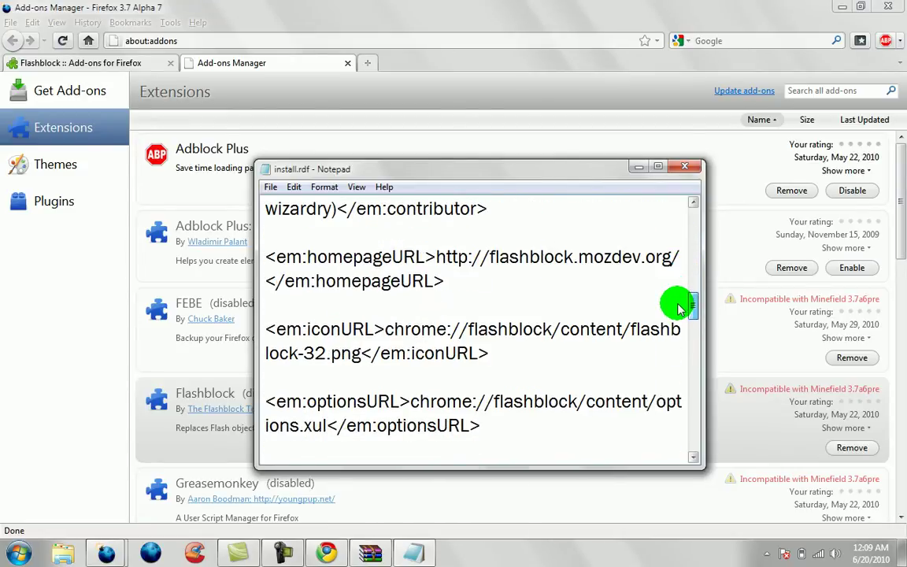
drag(679, 307, 676, 340)
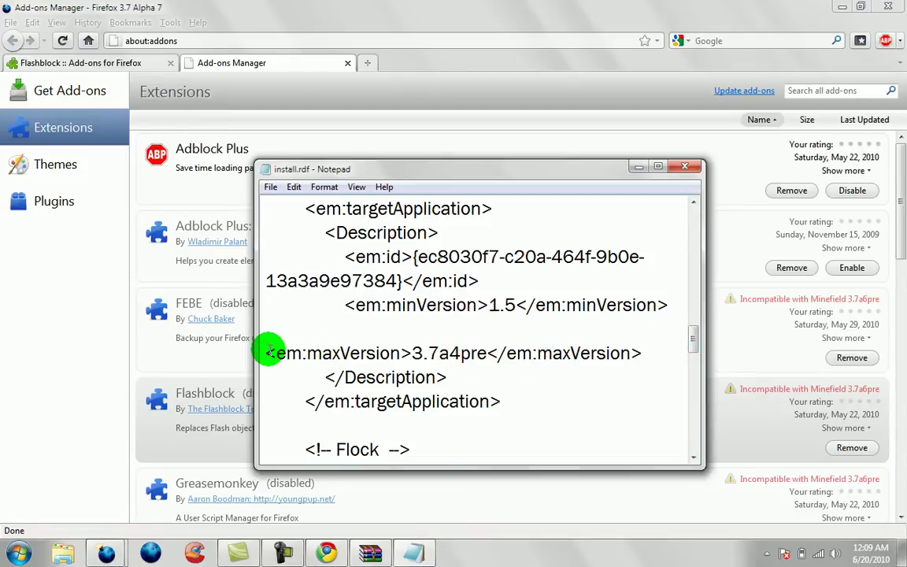
drag(266, 353, 640, 353)
click(640, 353)
click(454, 353)
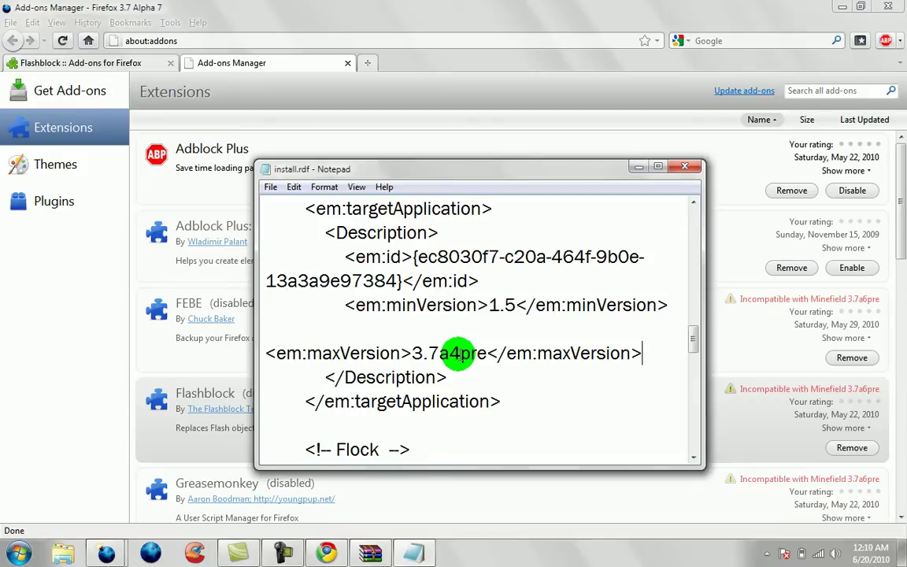
click(458, 353)
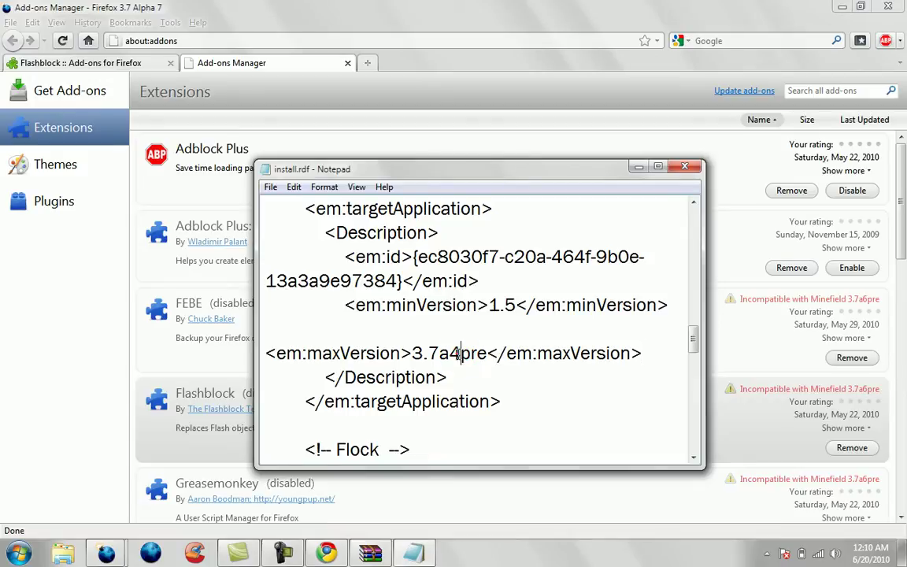
key(BackSpace)
text(6)
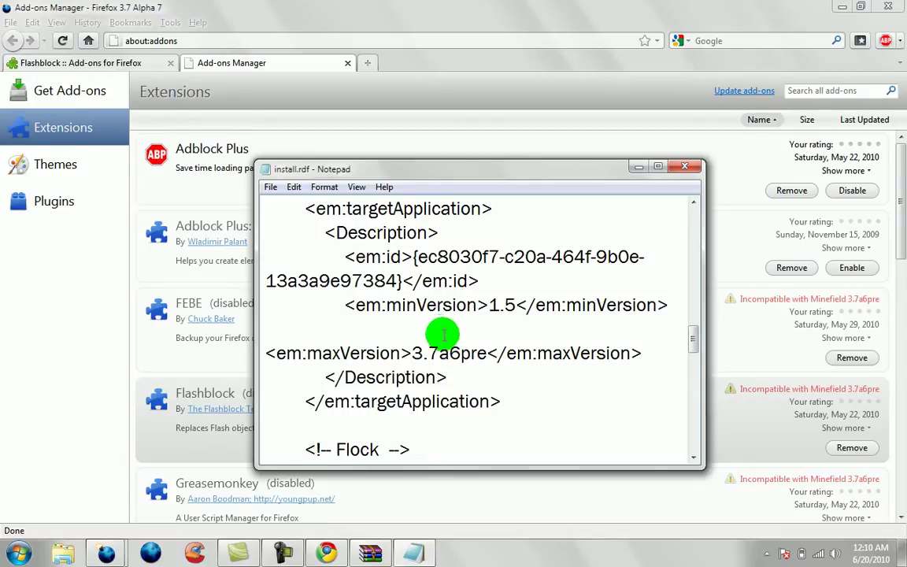
Step: Save install.rdf, close Notepad, and accept updating it inside the Flashblock archive
click(271, 187)
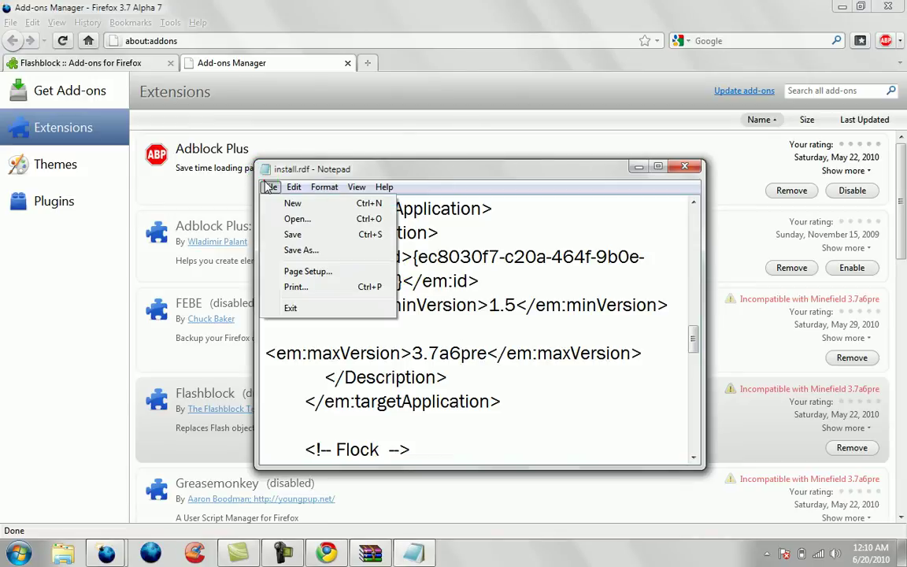
click(298, 234)
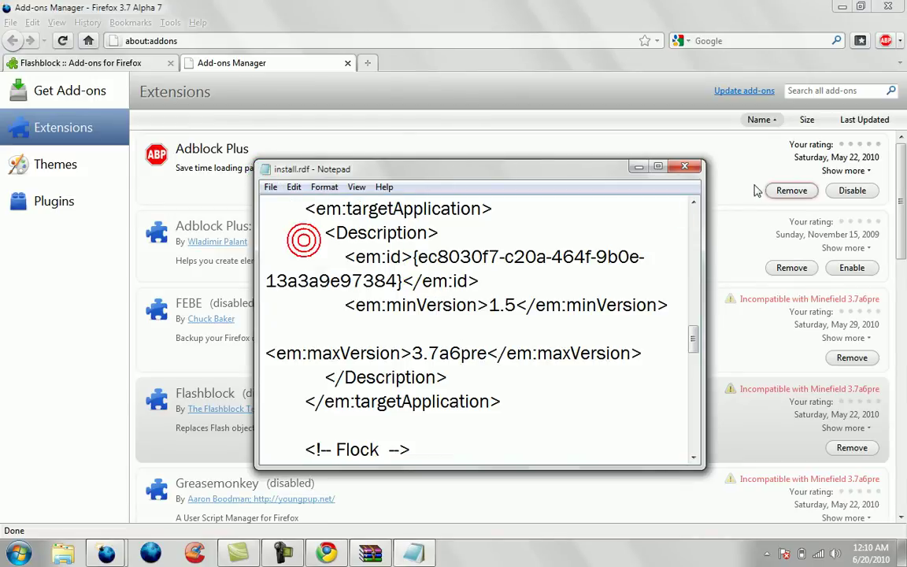
click(694, 168)
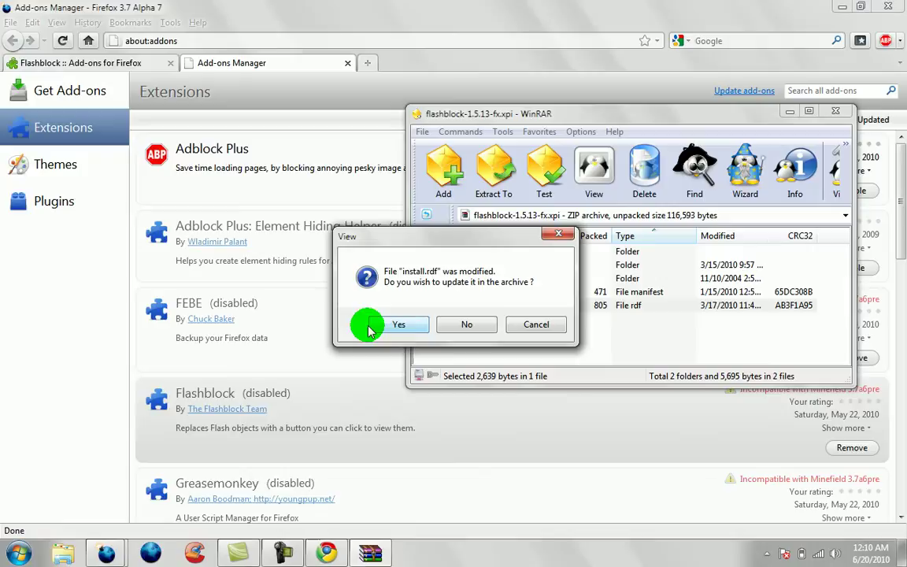
drag(462, 238, 473, 238)
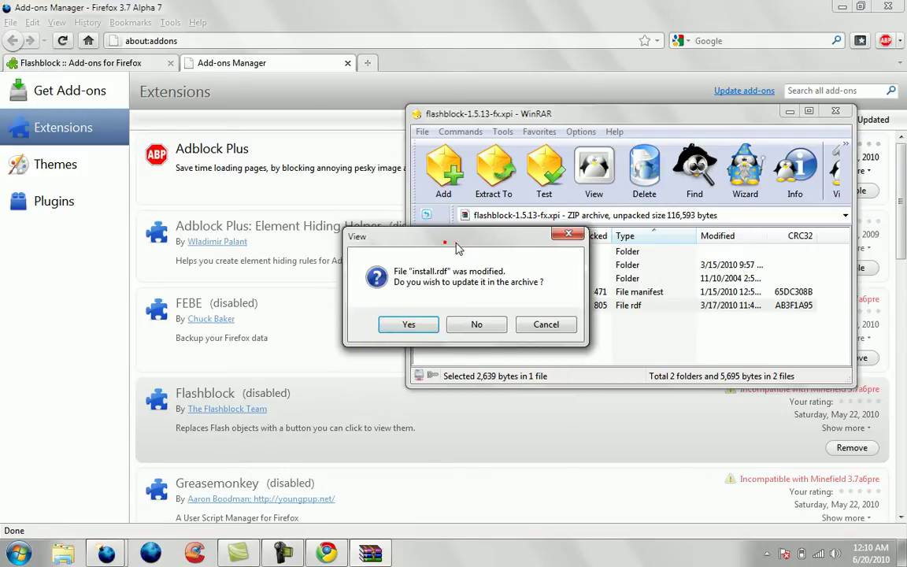
click(411, 326)
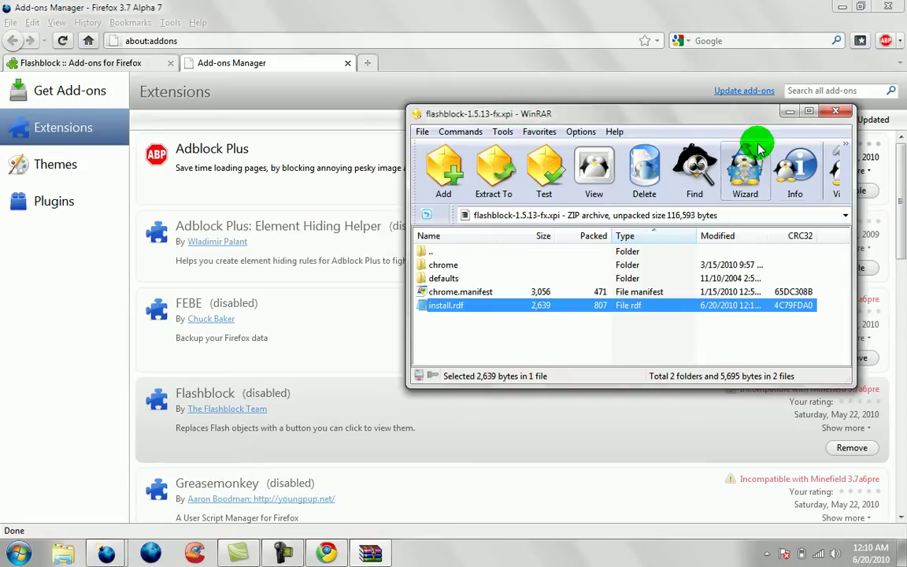
Step: Close WinRAR, find the flash file via Start search, and drag it into Firefox
click(836, 111)
click(19, 553)
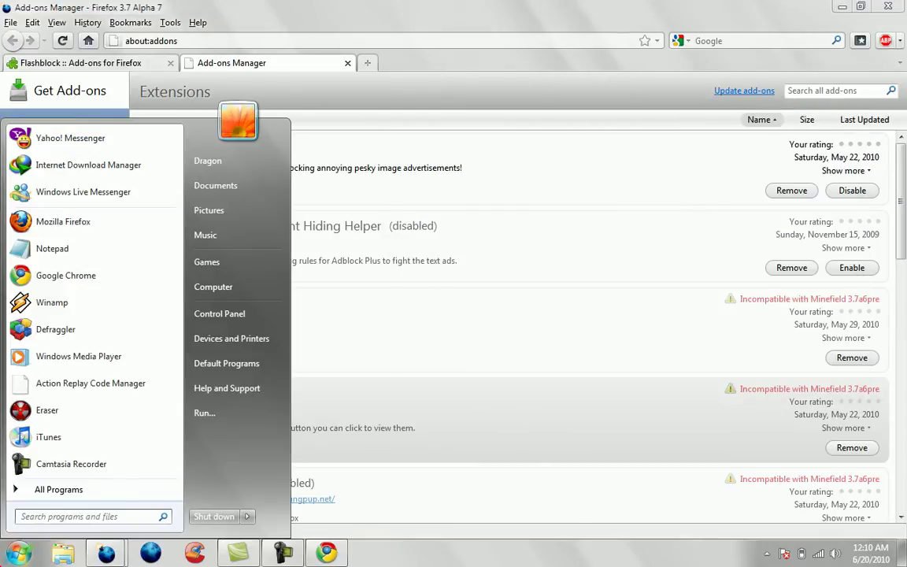
text(flashblock.xpi)
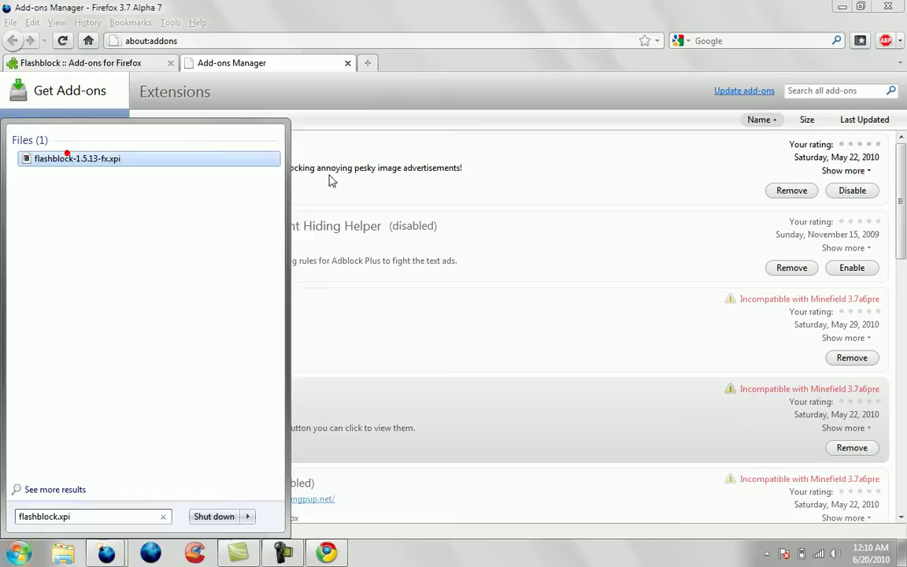
drag(331, 182, 672, 233)
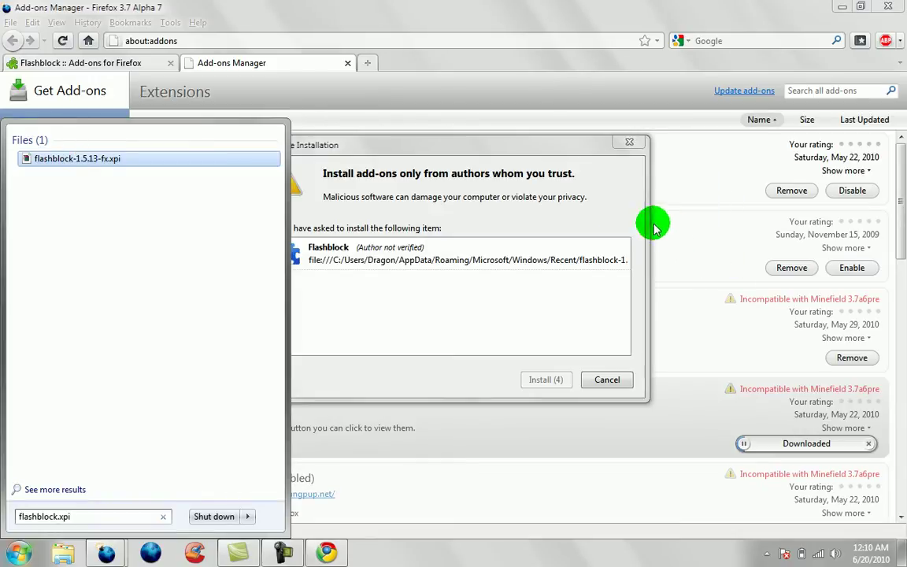
Step: Confirm installing the Flashblock add-on and restart Firefox
click(315, 144)
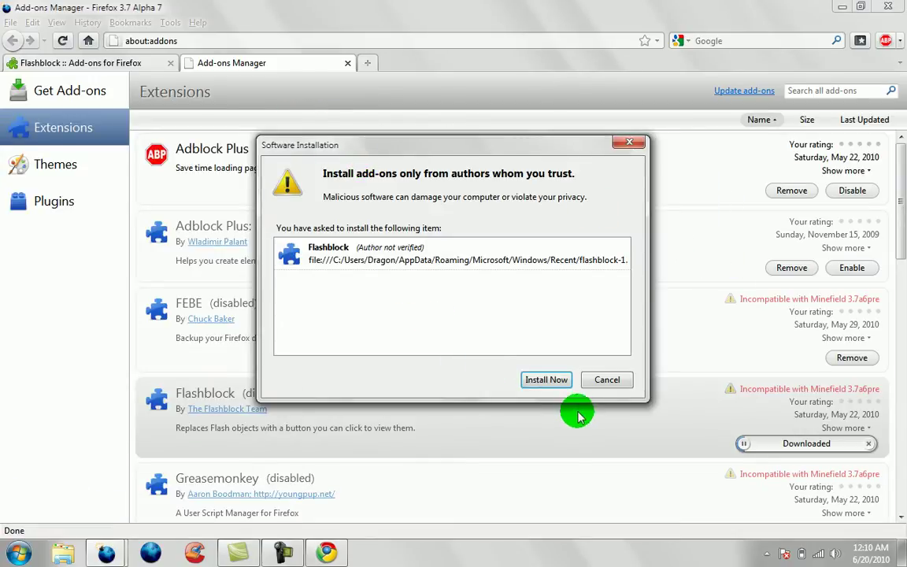
click(542, 379)
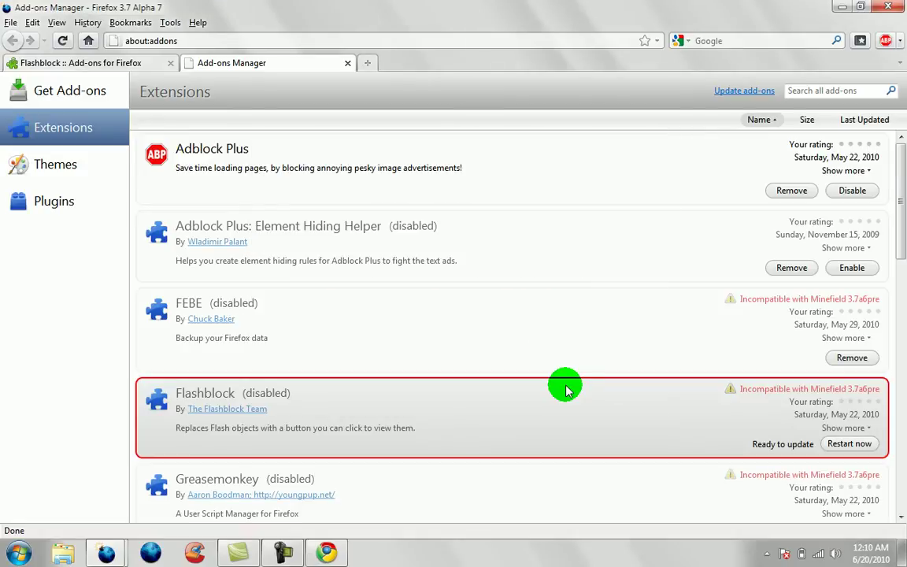
click(850, 444)
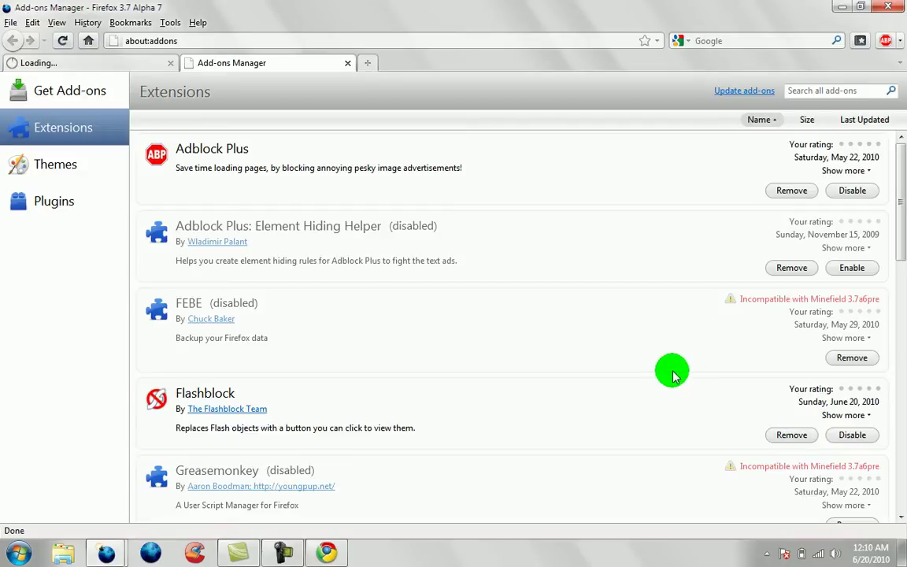
Step: Turn on Block Silverlight as well in Flashblock's preferences
click(318, 426)
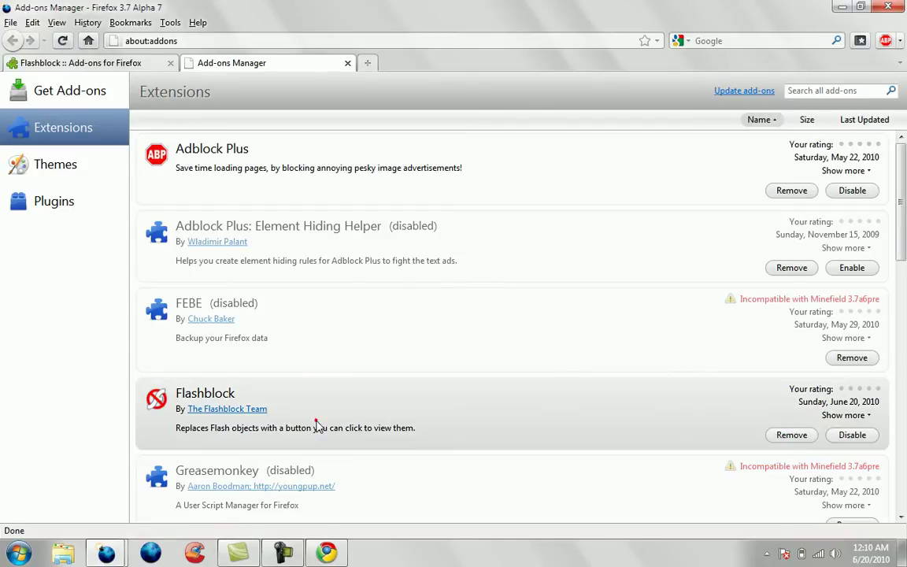
double_click(514, 404)
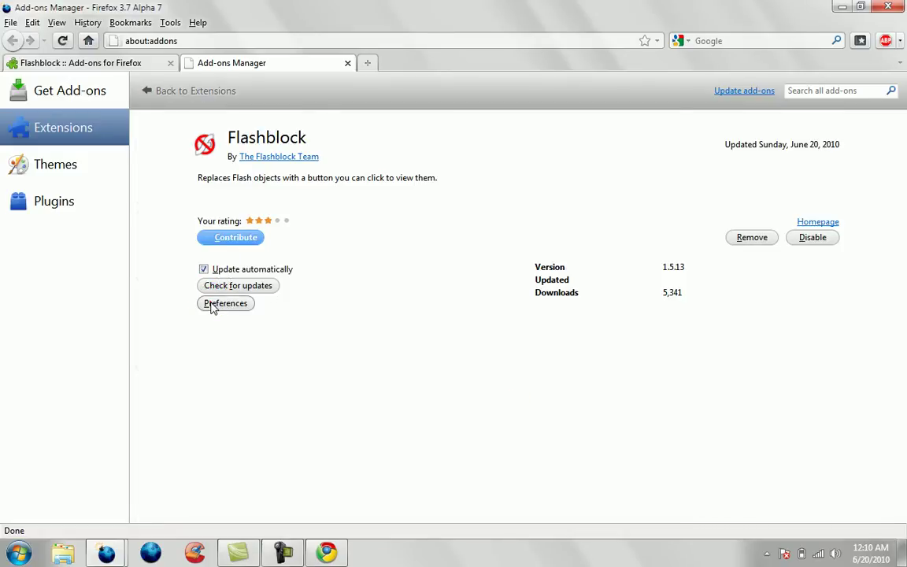
click(211, 306)
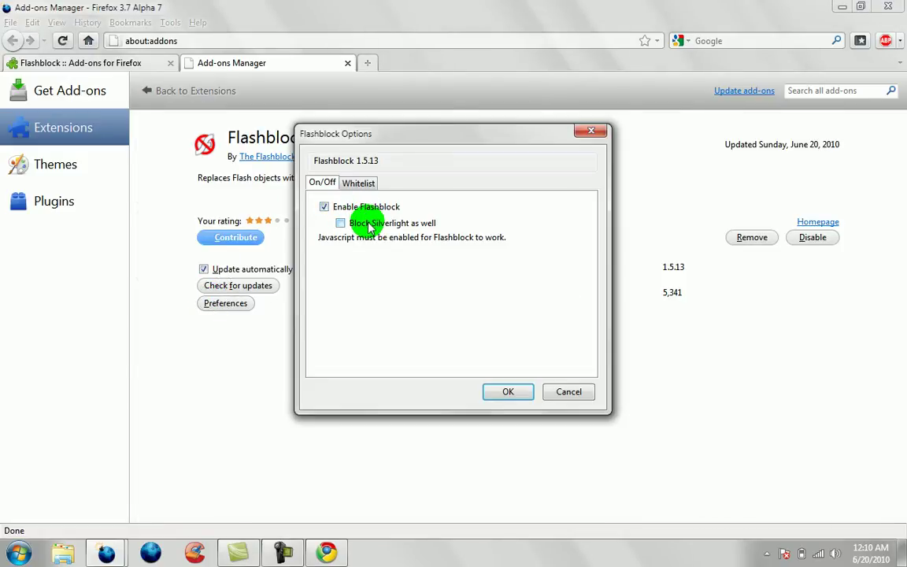
click(352, 181)
click(319, 182)
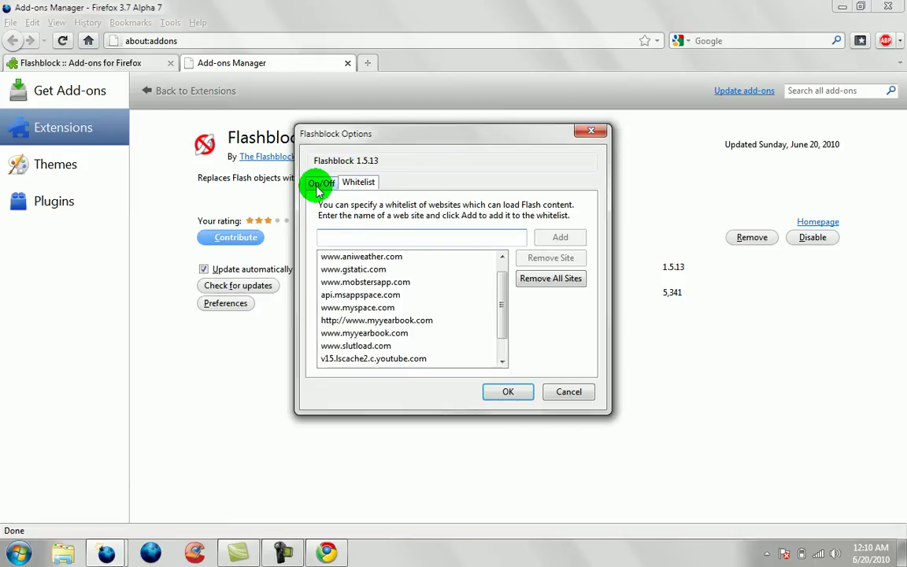
click(377, 226)
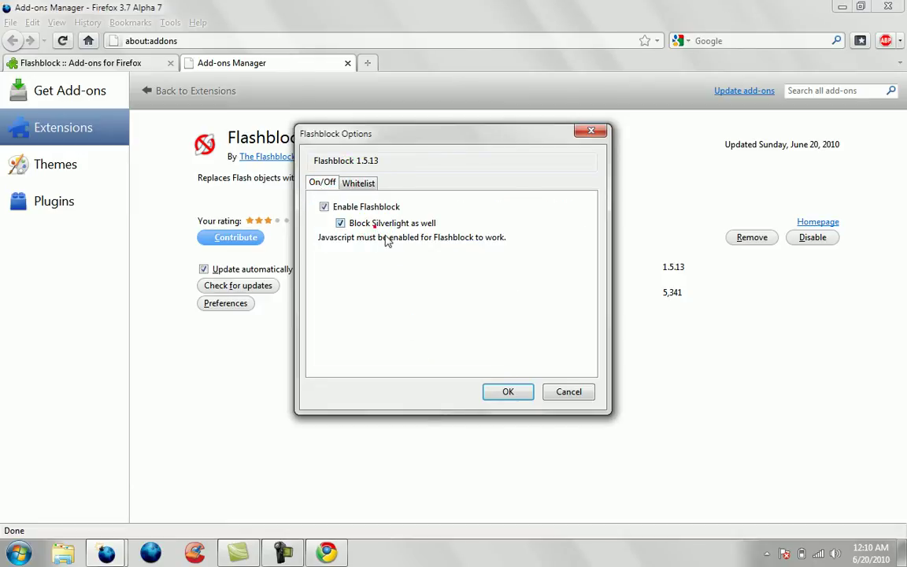
click(494, 392)
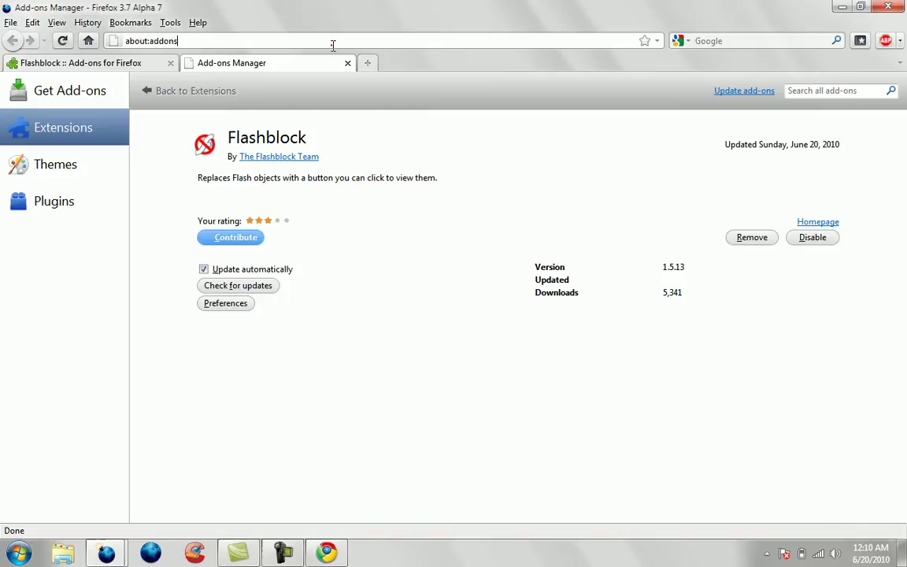
Step: Load youtube.com in the address bar
click(333, 45)
text(youtube.com)
key(Return)
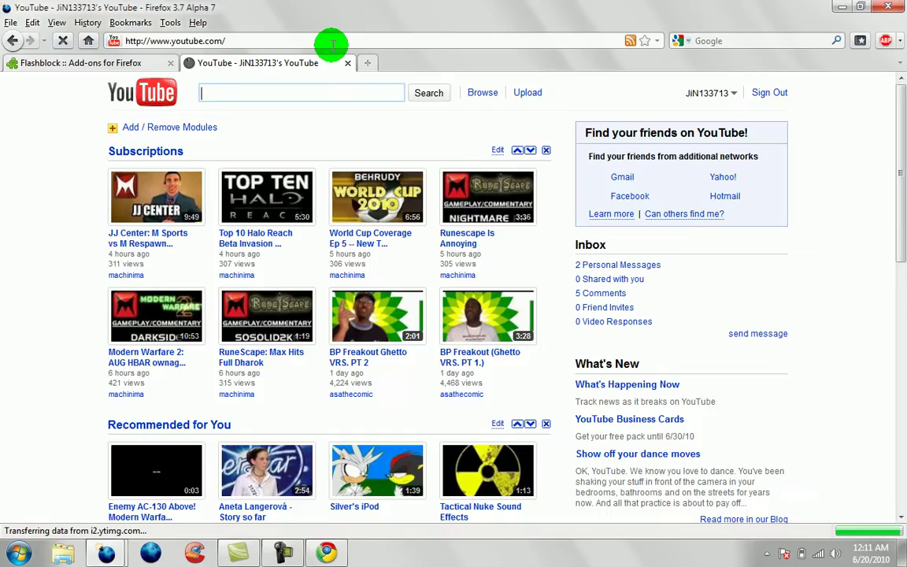
Step: Play the first subscribed YouTube video, then load google.com
click(157, 175)
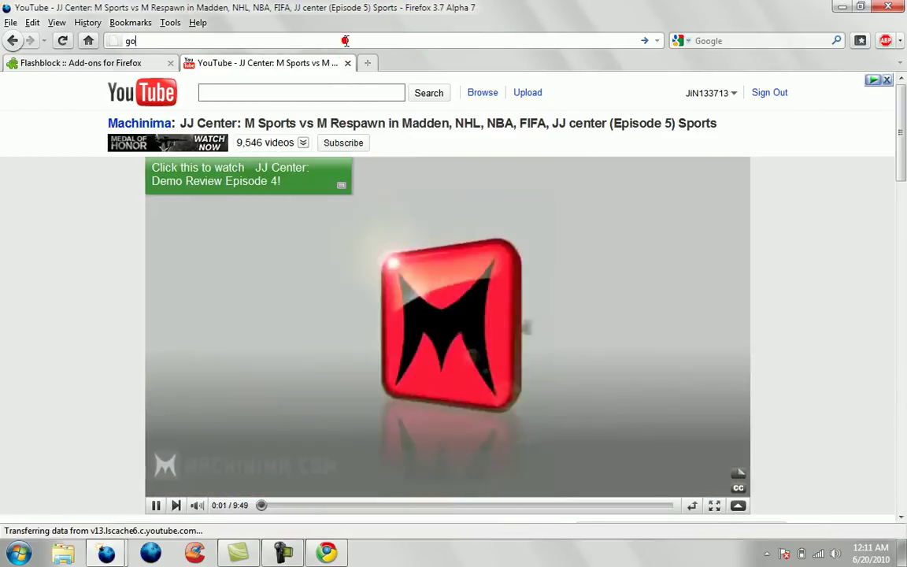
text(ogle.com)
key(Return)
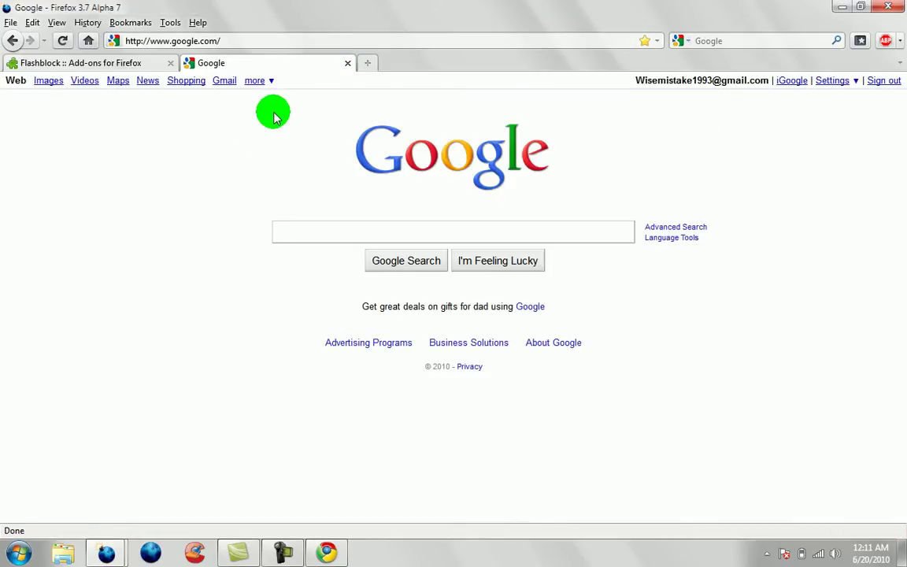
Step: Search Google for vimeo and open the Vimeo homepage from the results
text(mys)
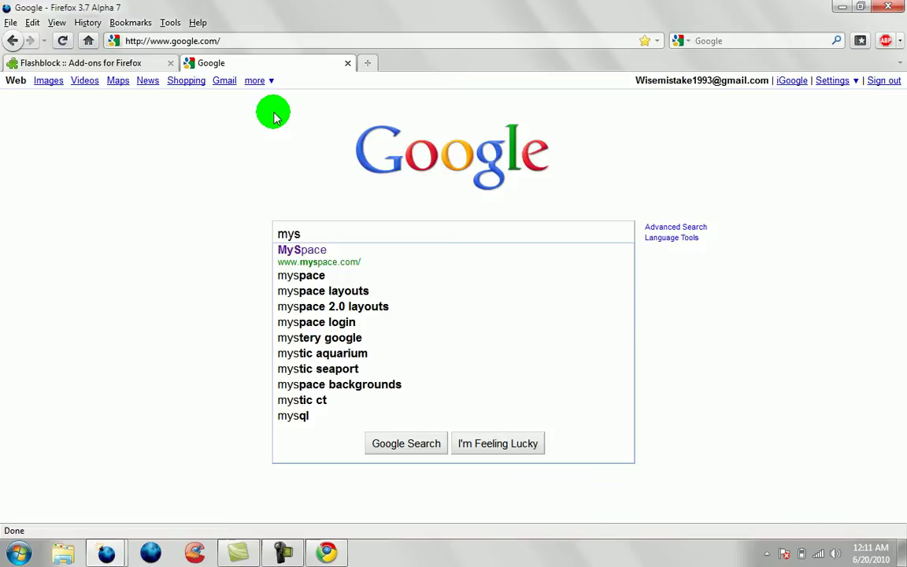
text(vimeo)
key(Return)
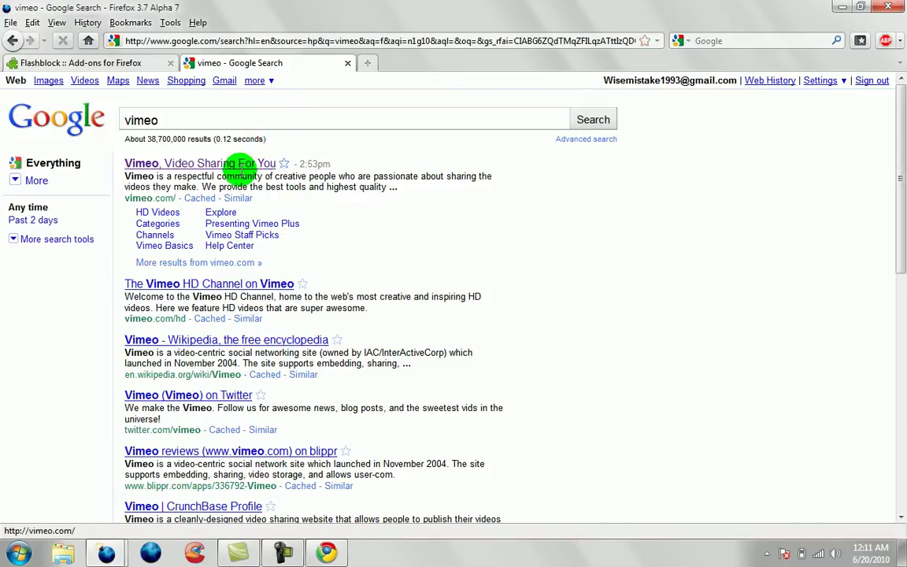
click(239, 164)
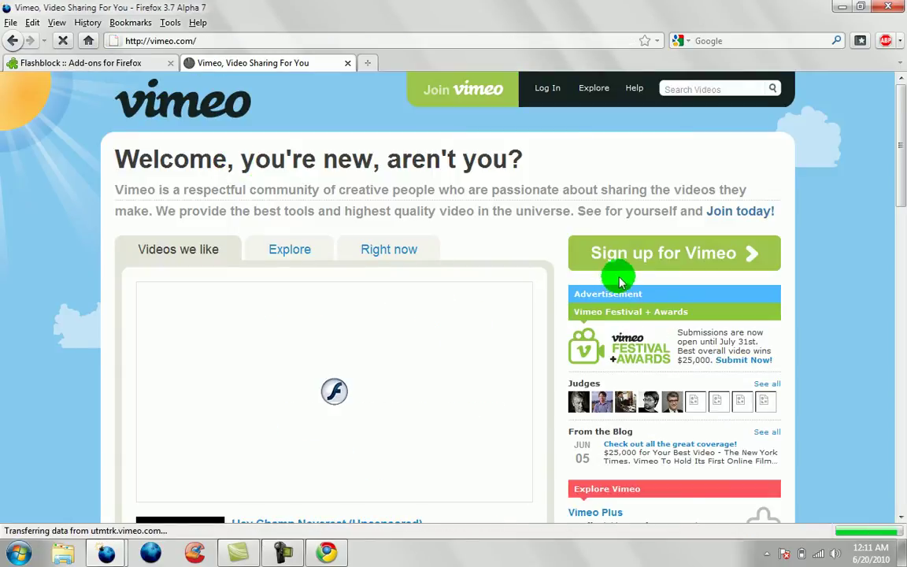
Step: Check the Flashblock options on Vimeo's blocked video, then return to the Flashblock add-on page
right_click(334, 396)
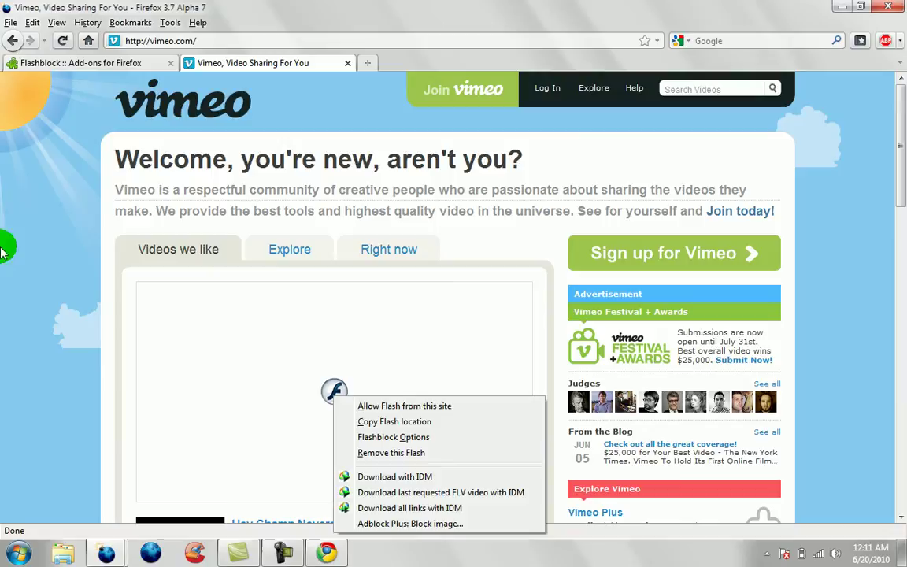
click(9, 183)
click(186, 46)
click(87, 67)
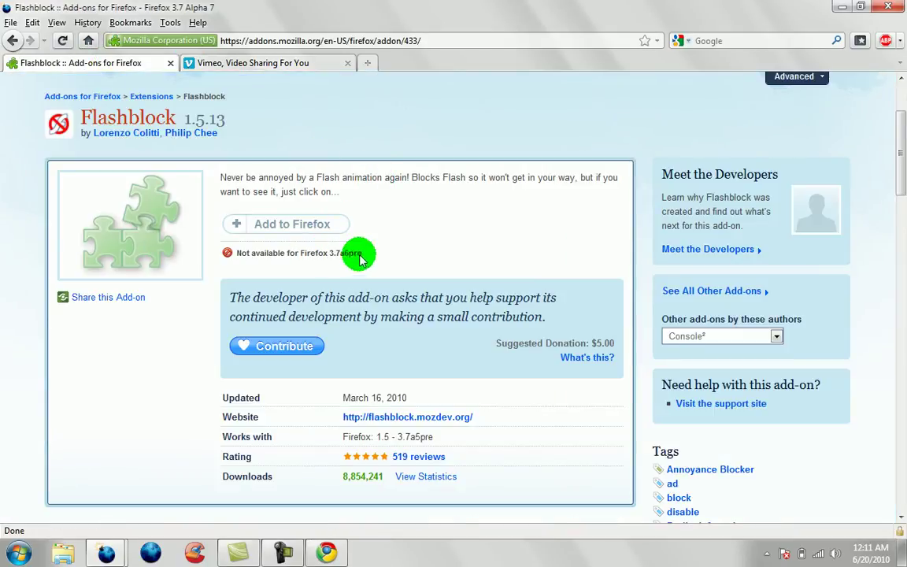
drag(287, 250, 350, 272)
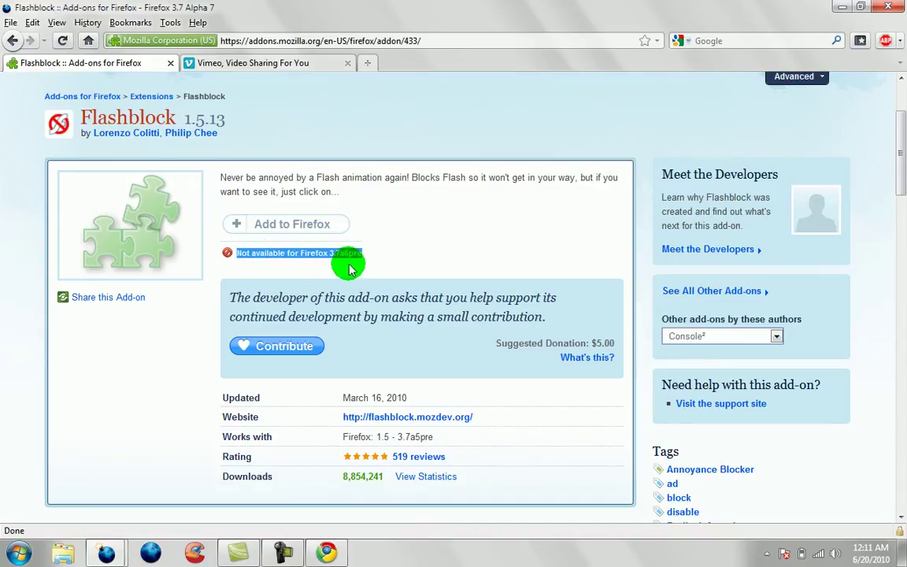
click(169, 23)
click(229, 97)
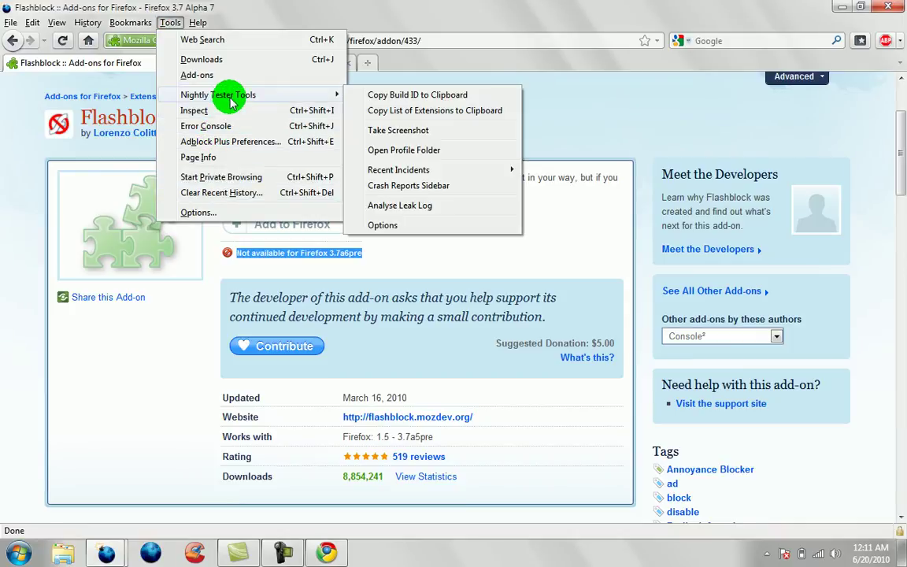
click(232, 100)
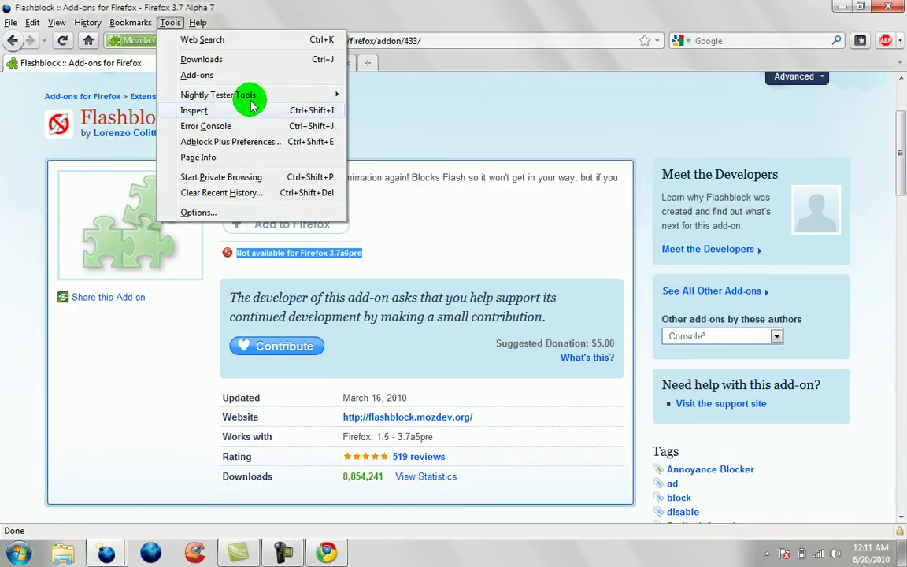
click(250, 95)
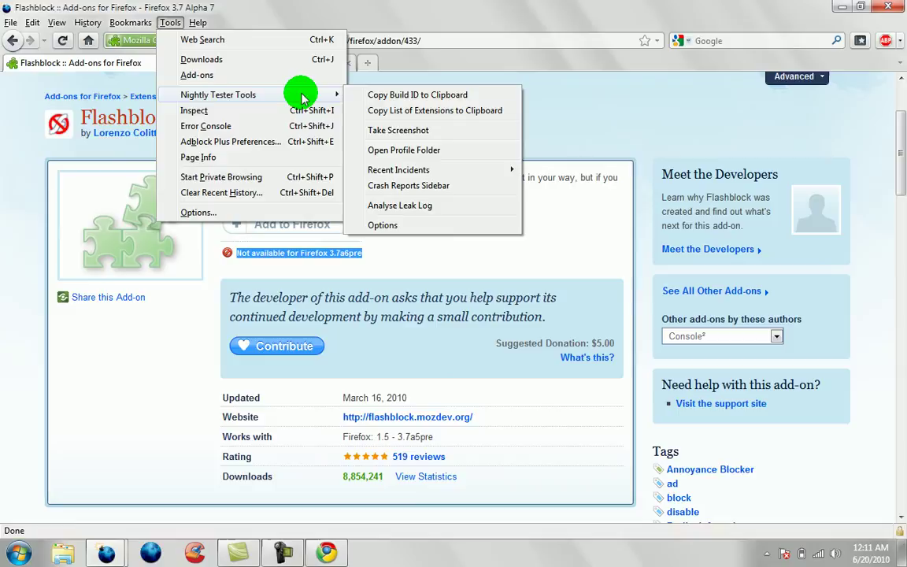
click(383, 227)
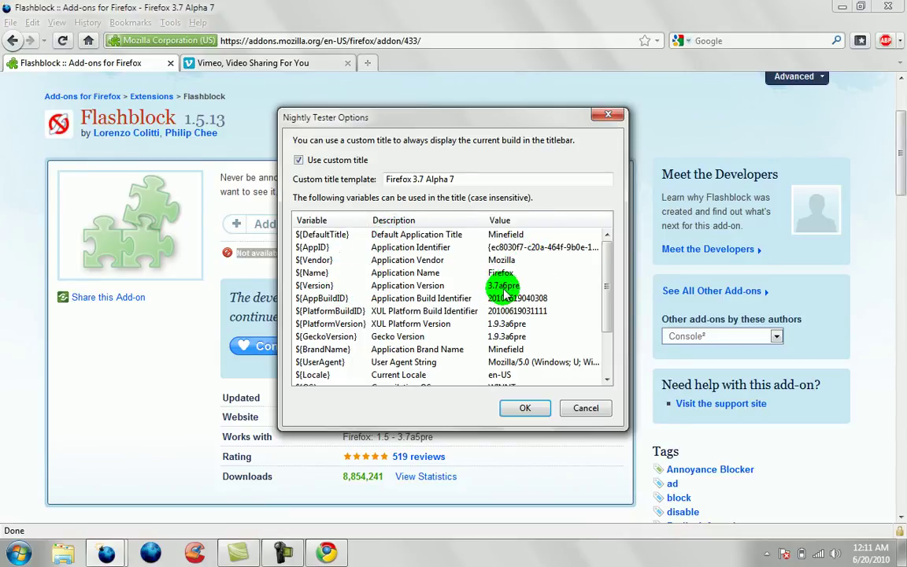
drag(373, 121, 575, 187)
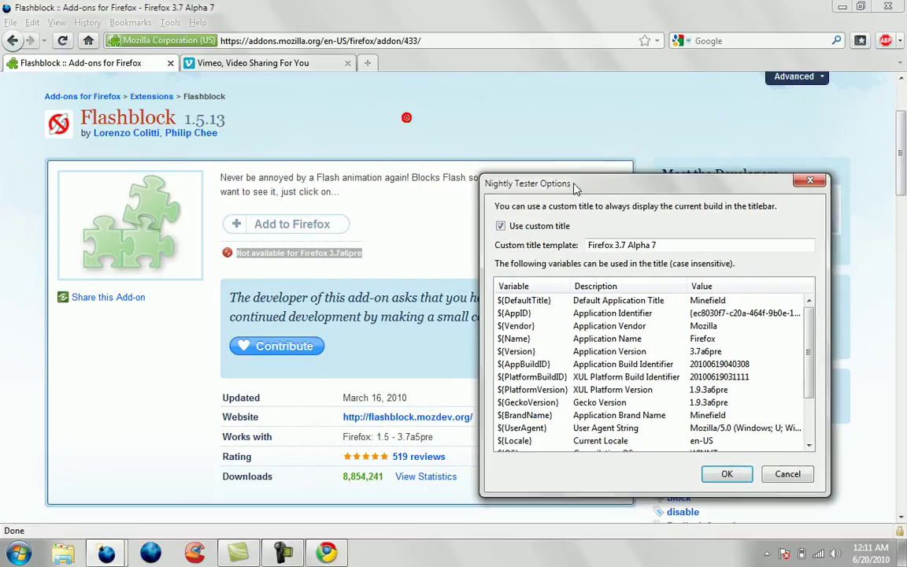
click(368, 243)
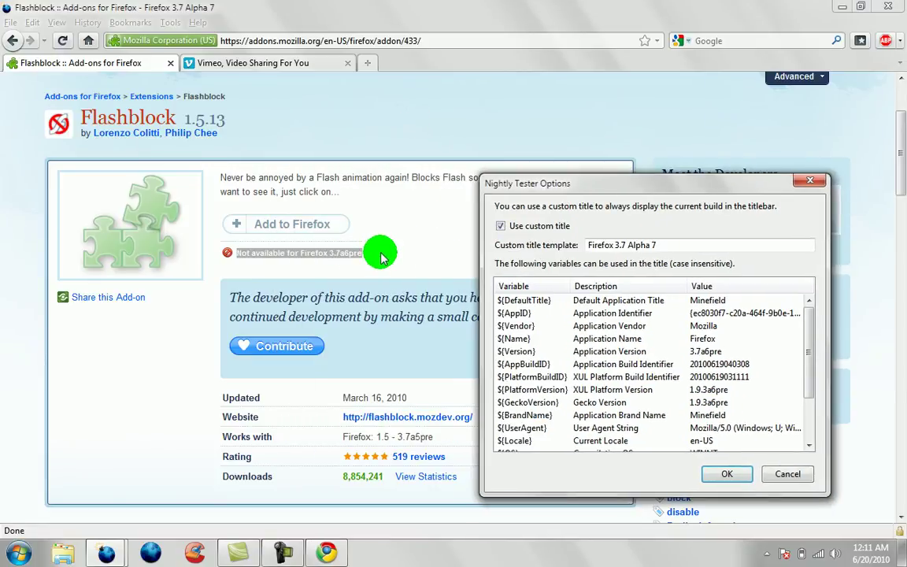
click(720, 476)
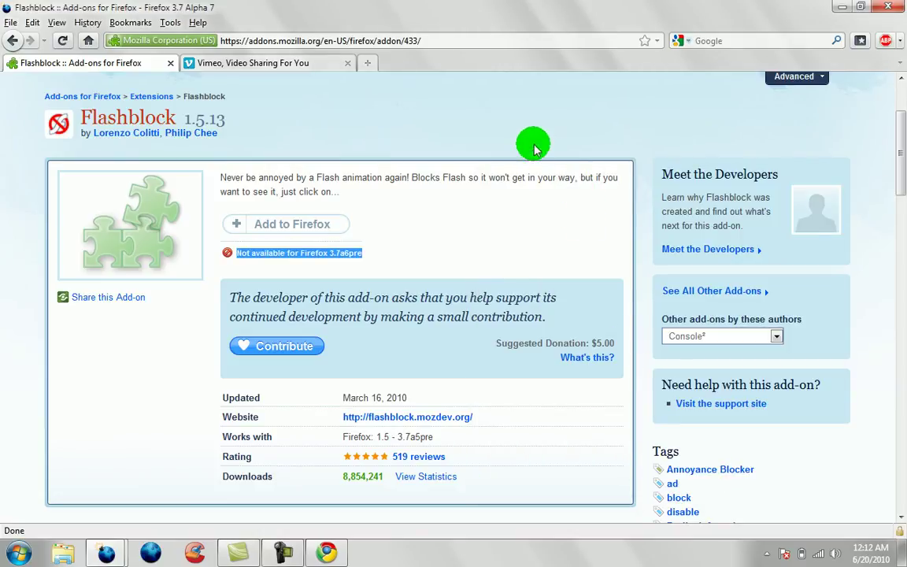
click(513, 130)
click(513, 128)
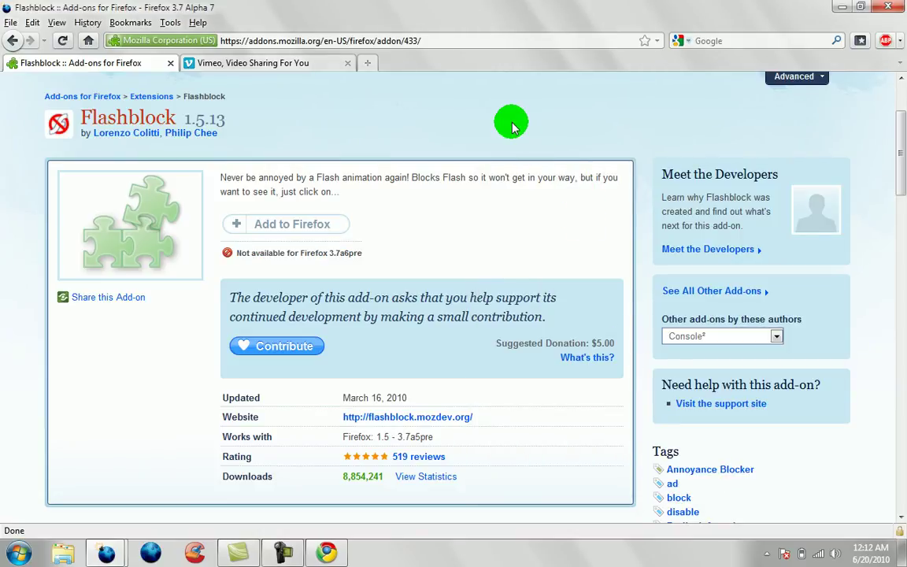